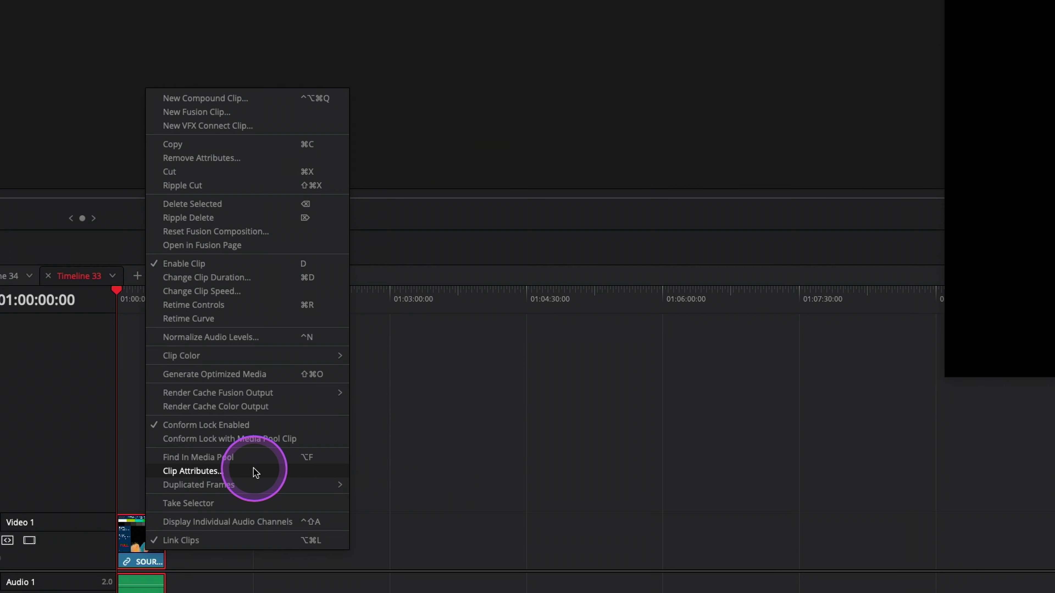
- Change the source grade clip's data levels in Clip Attributes from Full to Video
{"action": "left_click", "coordinate": [254, 472]}
{"action": "left_click", "coordinate": [432, 191]}
{"action": "left_click", "coordinate": [643, 534]}
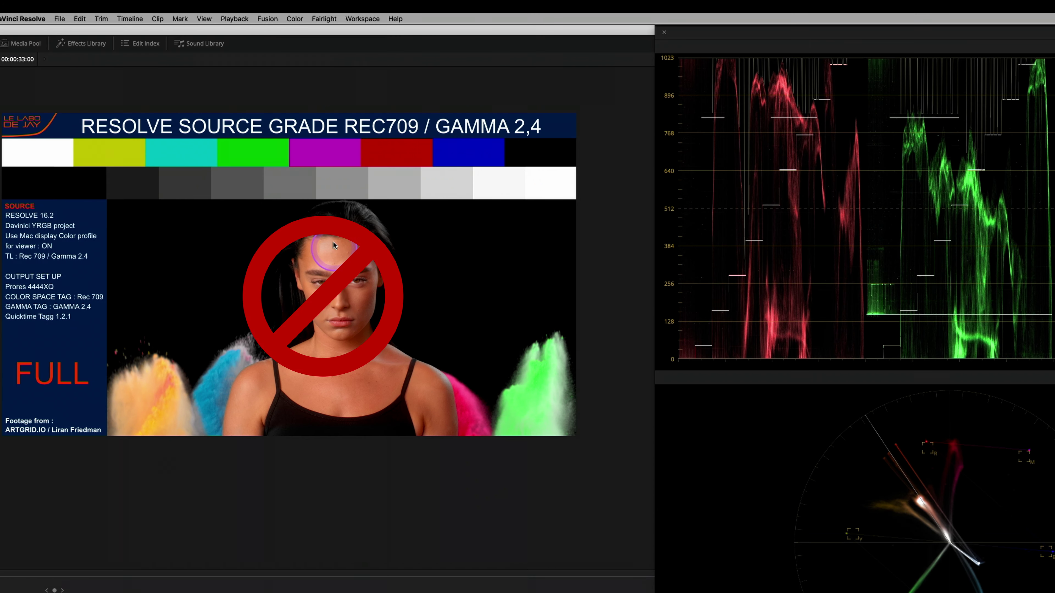
{"action": "left_click", "coordinate": [310, 251]}
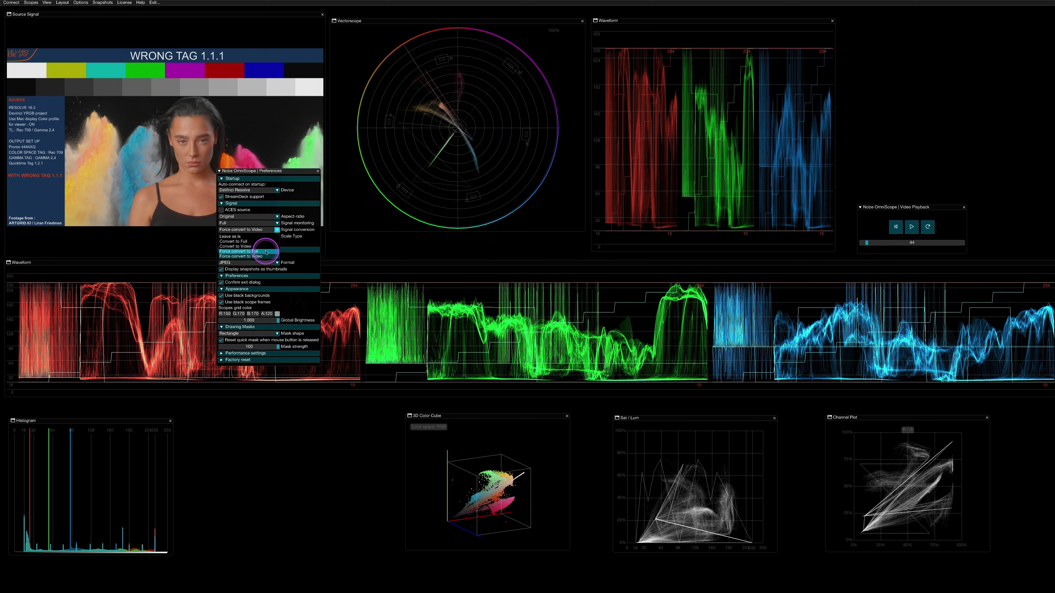
- Set OmniScope's Signal conversion preference to Force convert to Full
{"action": "left_click", "coordinate": [266, 253]}
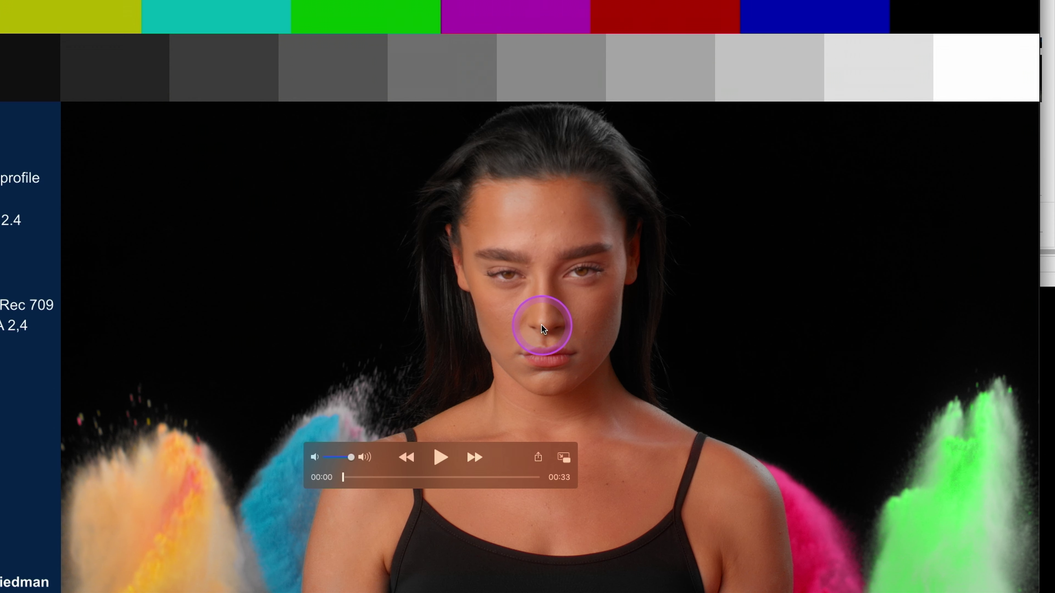
- Show the Movie Inspector for SOURCE GRADE VIDEO in QuickTime Player
{"action": "key", "text": "super+i"}
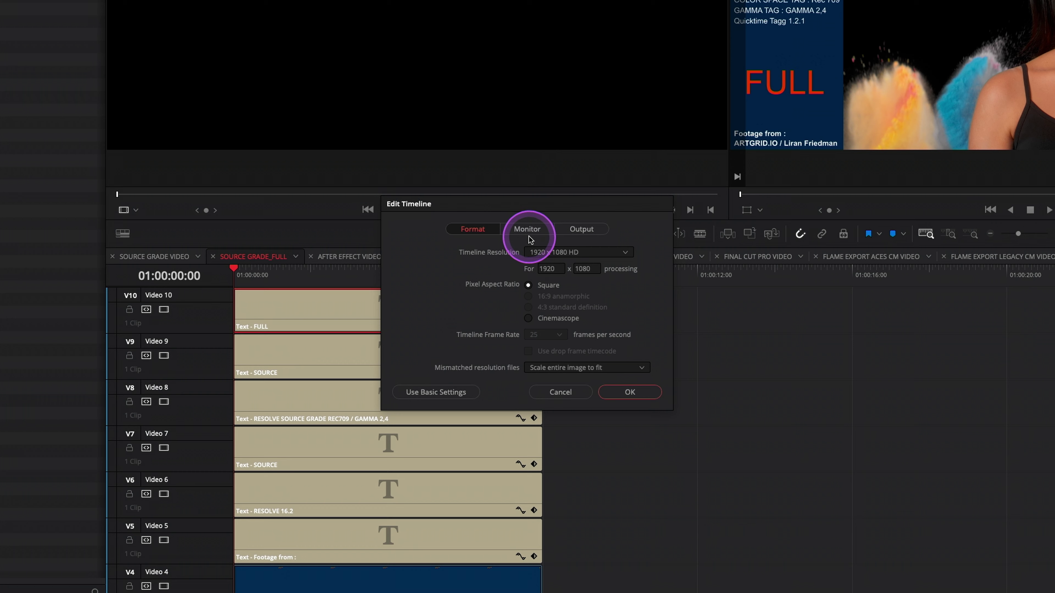
- Switch the timeline settings to the Monitor tab to check the Full data levels
{"action": "left_click", "coordinate": [528, 230]}
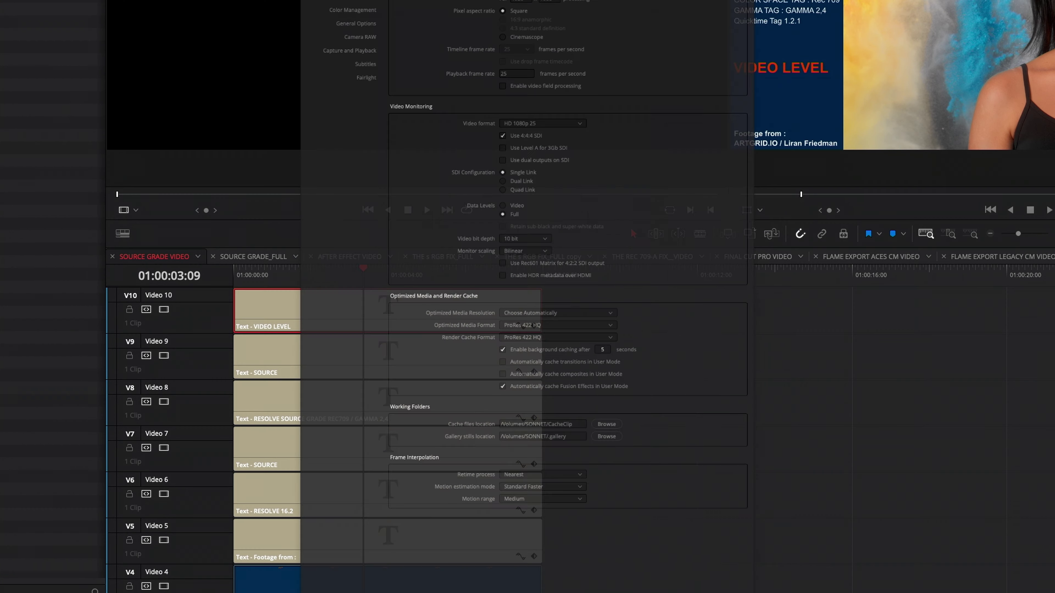
- Open Project Settings on the Master Settings page
{"action": "left_click", "coordinate": [901, 353]}
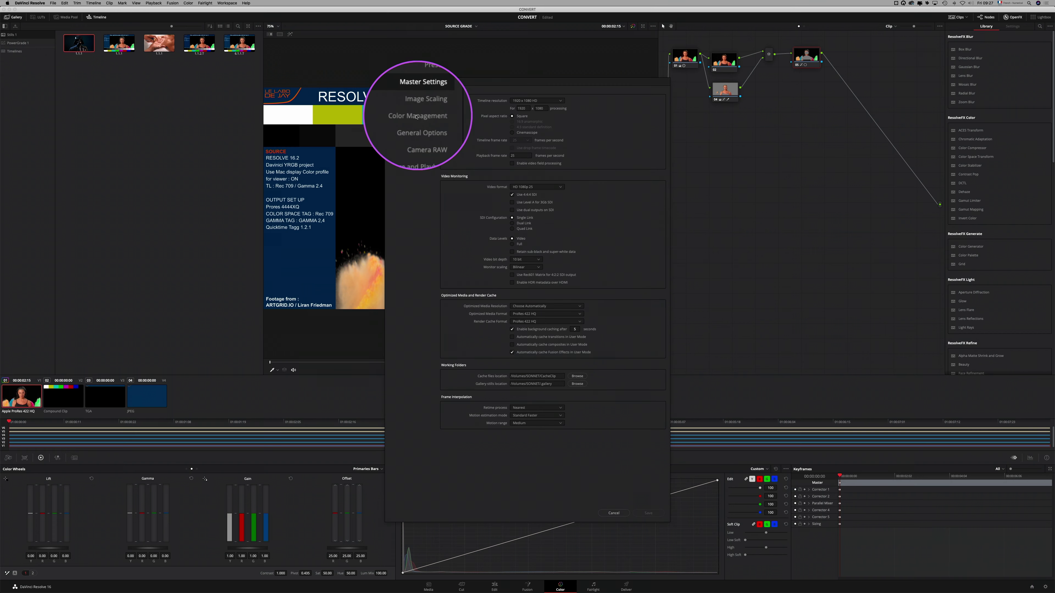
- Go to the Color Management page of Project Settings
{"action": "left_click", "coordinate": [431, 118]}
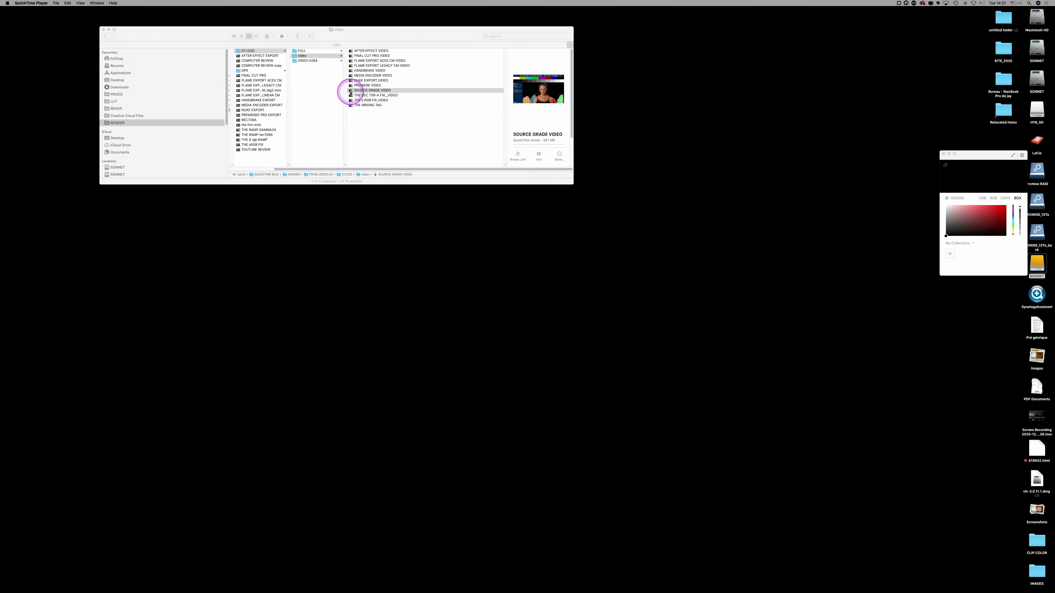
- Open SOURCE GRADE VIDEO from Finder in QuickTime Player and show its Movie Inspector
{"action": "left_click", "coordinate": [350, 93]}
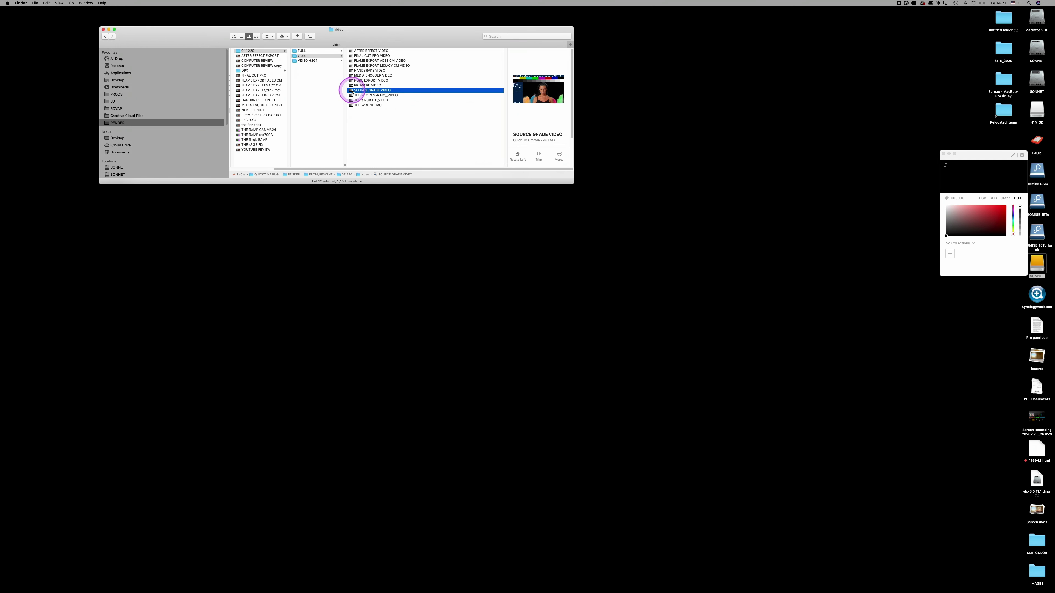
{"action": "double_click", "coordinate": [352, 92]}
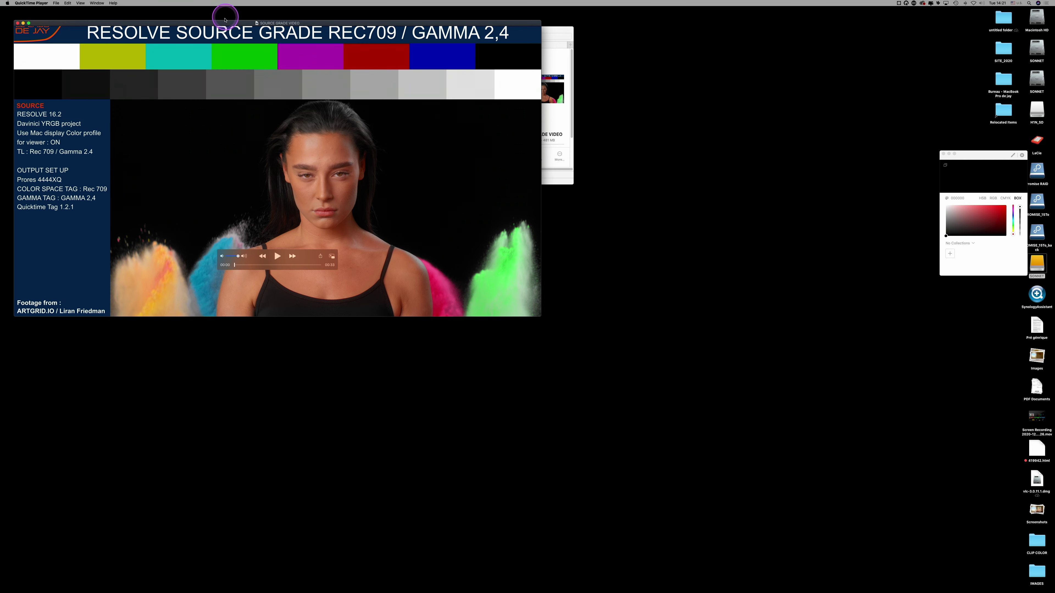
{"action": "left_click_drag", "start_coordinate": [225, 23], "coordinate": [245, 27]}
{"action": "key", "text": "super+i"}
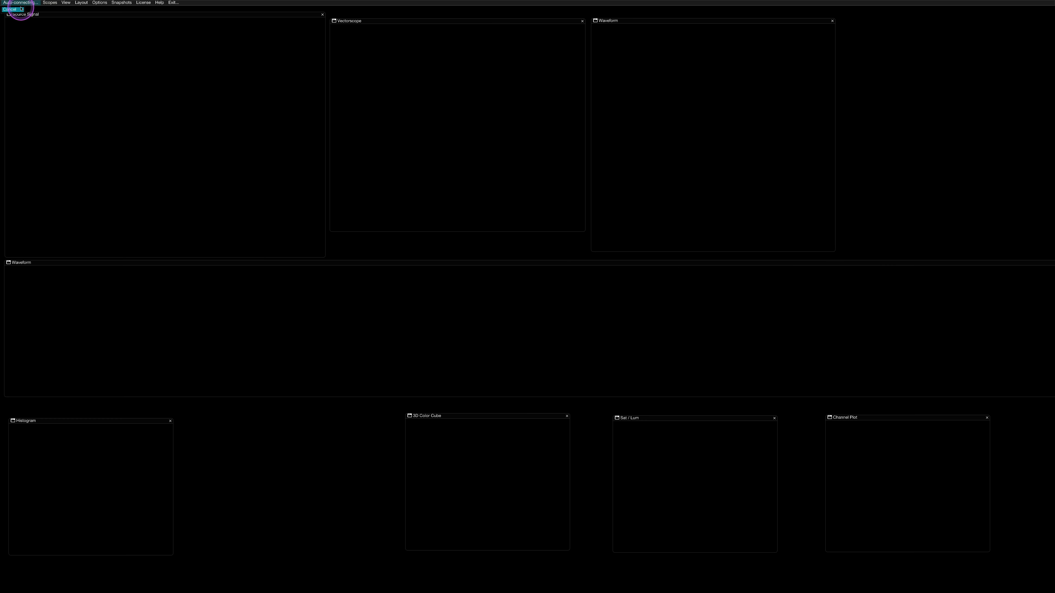
- Load a video file into OmniScope and read the yellow bar at R:190 G:191 B:000
{"action": "left_click", "coordinate": [17, 4]}
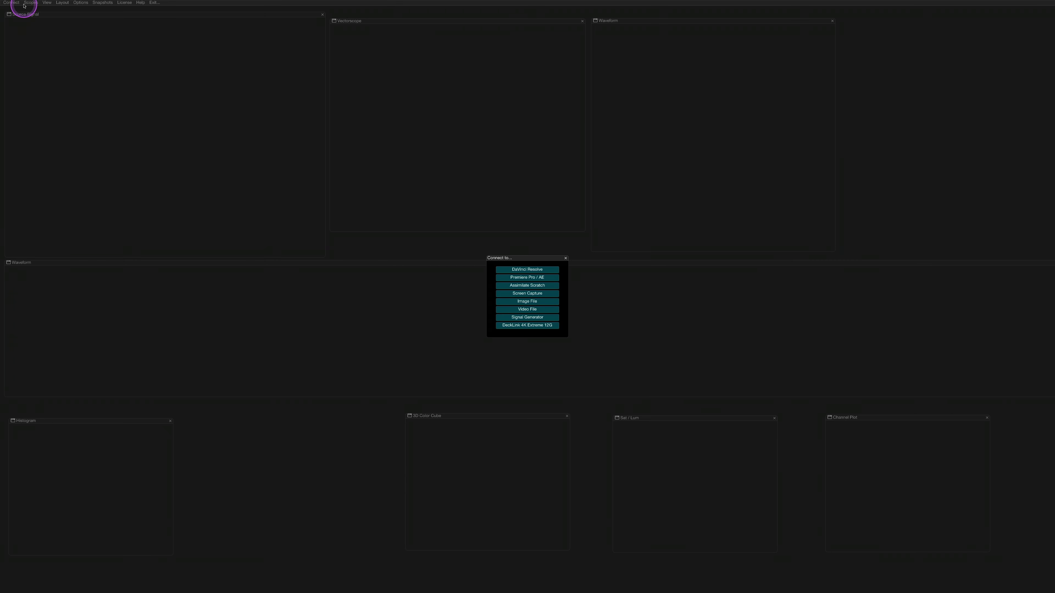
{"action": "left_click", "coordinate": [527, 309]}
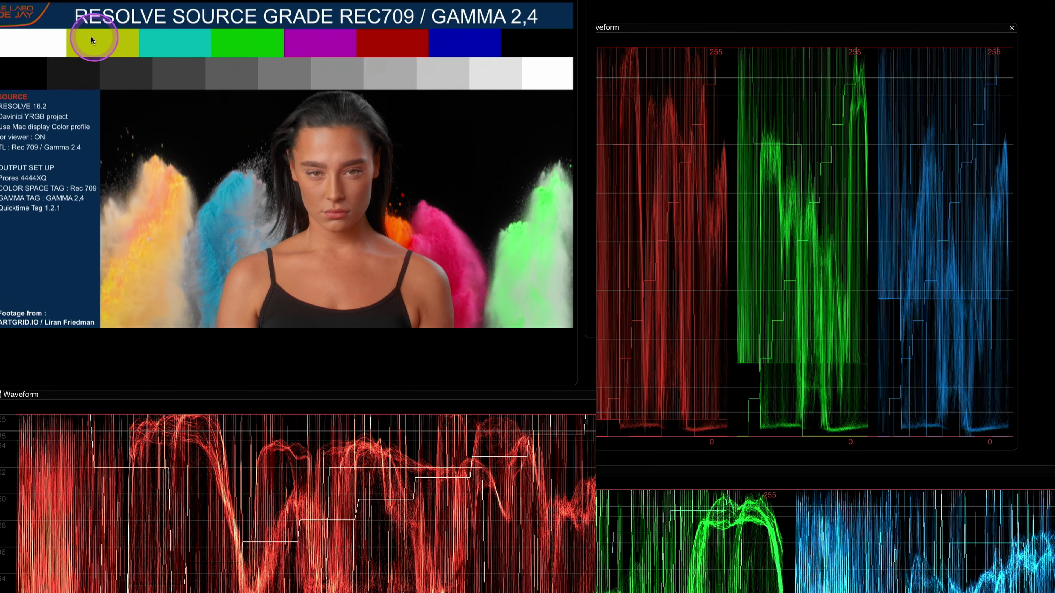
{"action": "left_click", "coordinate": [92, 41]}
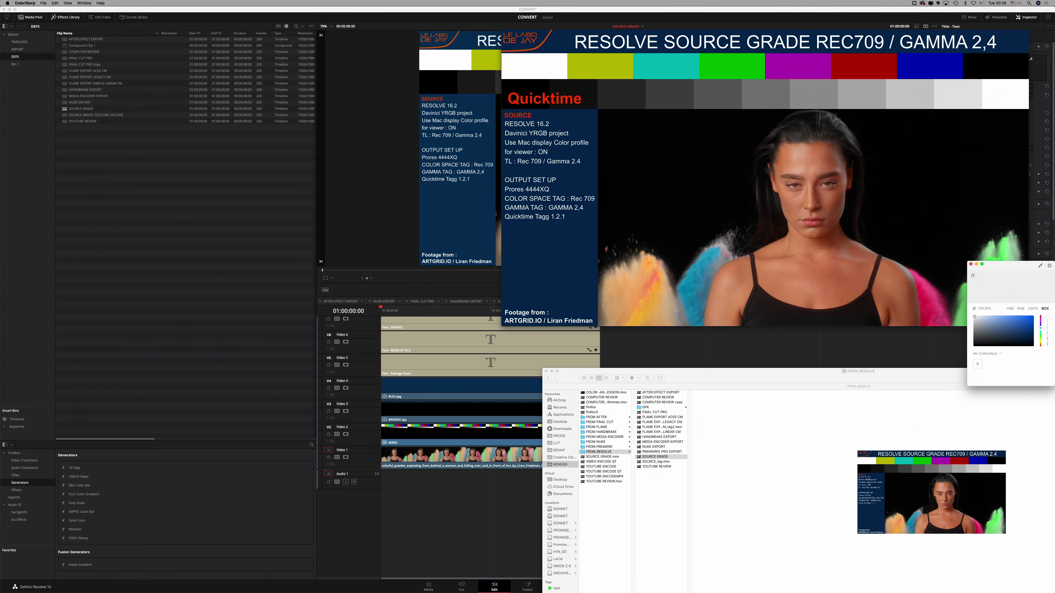
- Sample the grey bars' RGB values with the colour picker, then quit DaVinci Resolve
{"action": "left_click", "coordinate": [1041, 265]}
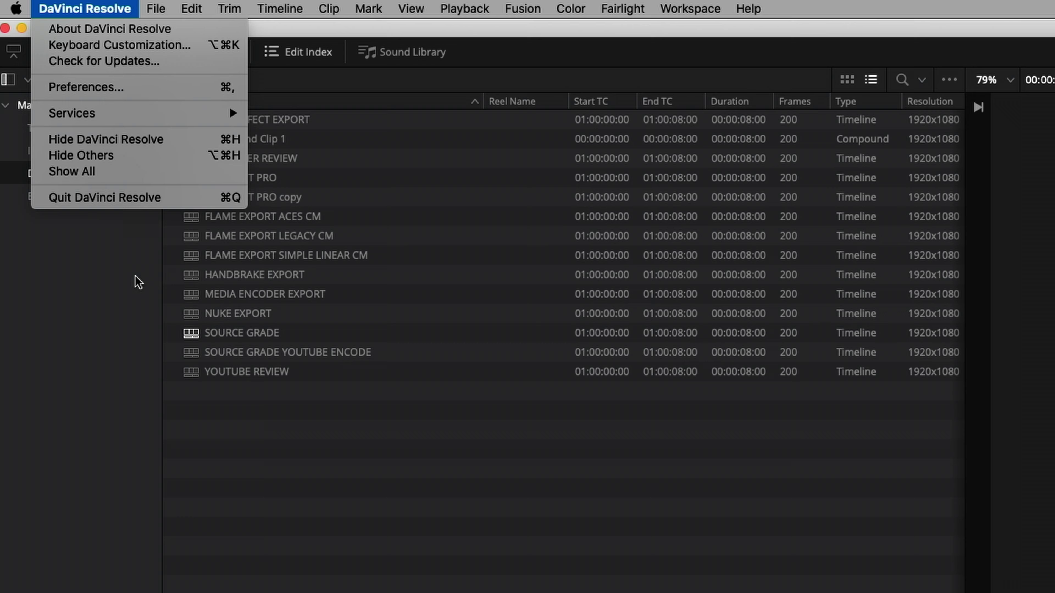
{"action": "left_click", "coordinate": [148, 204]}
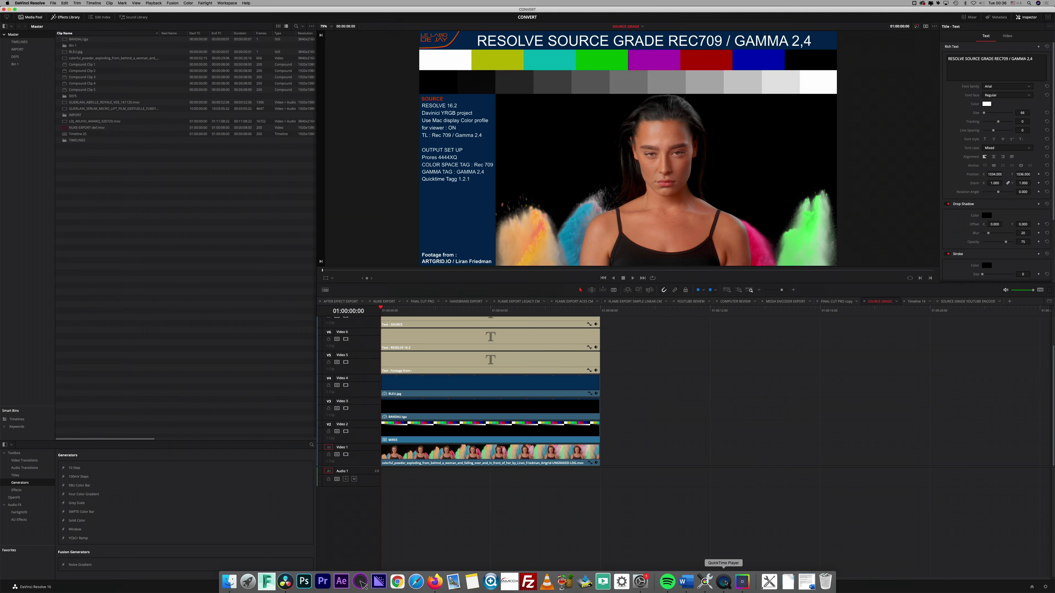
- Bring the QuickTime source grade playback forward and lay it over the Resolve viewer
{"action": "left_click", "coordinate": [662, 58]}
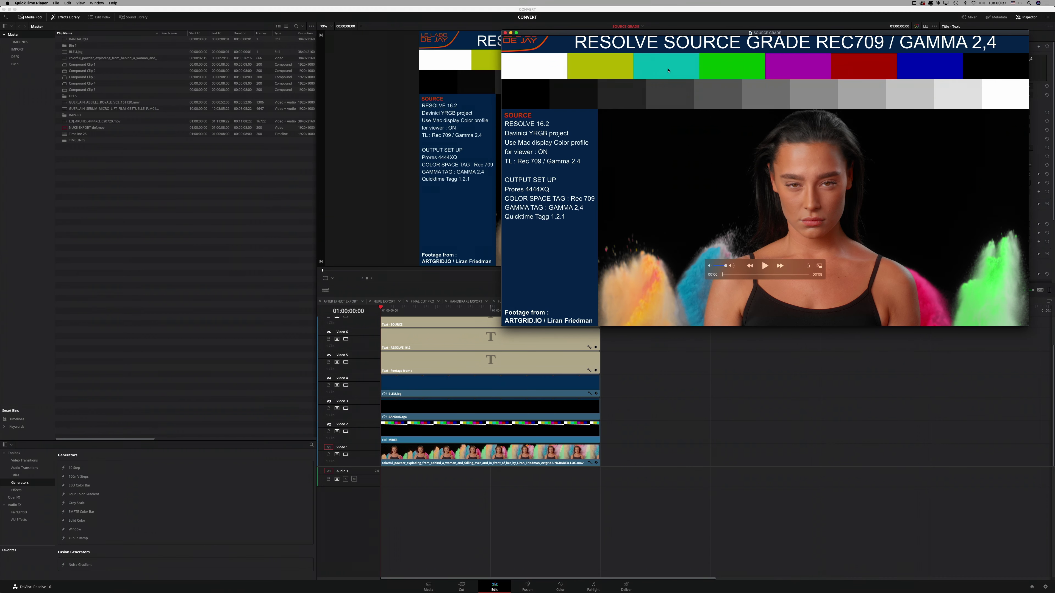
{"action": "left_click_drag", "start_coordinate": [654, 32], "coordinate": [624, 97]}
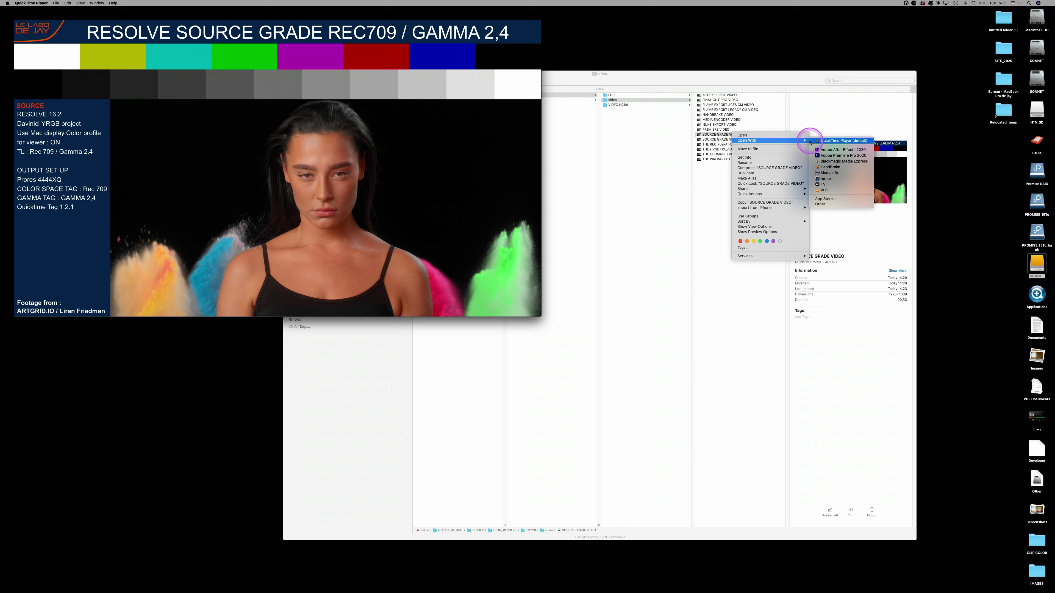
- Open SOURCE GRADE VIDEO in VLC and place its window beside the QuickTime player
{"action": "left_click", "coordinate": [830, 190]}
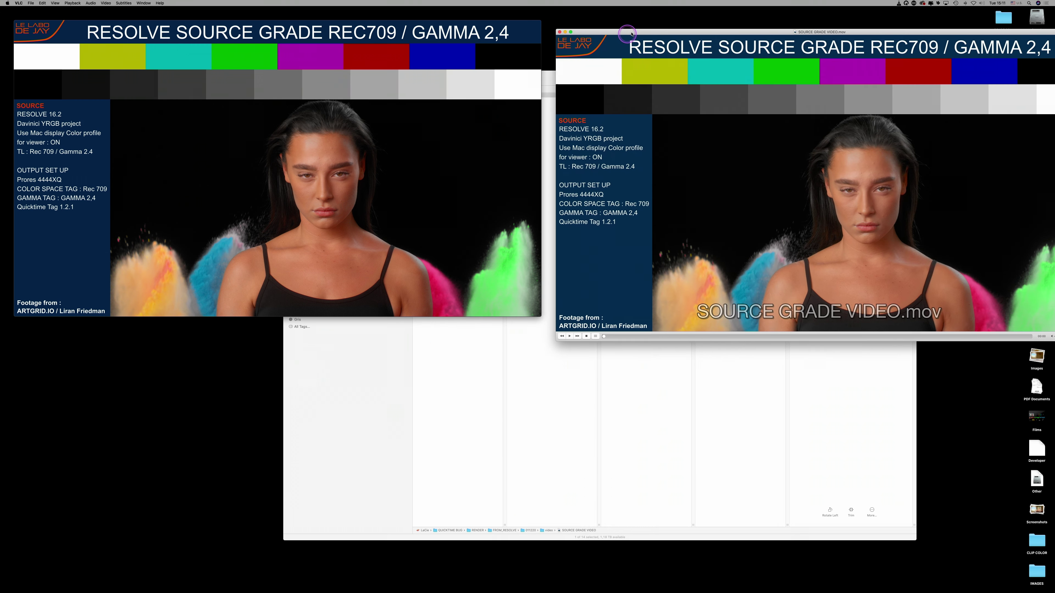
{"action": "left_click_drag", "start_coordinate": [631, 32], "coordinate": [616, 23]}
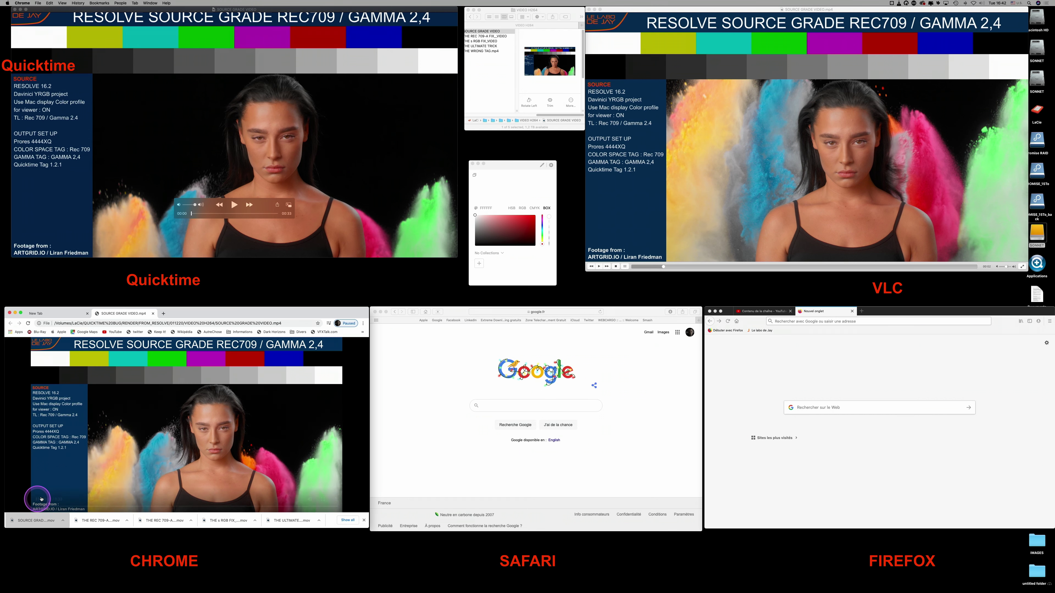
- Drop SOURCE GRADE VIDEO into Safari and Firefox so it plays in both browsers
{"action": "left_click_drag", "start_coordinate": [485, 32], "coordinate": [464, 377]}
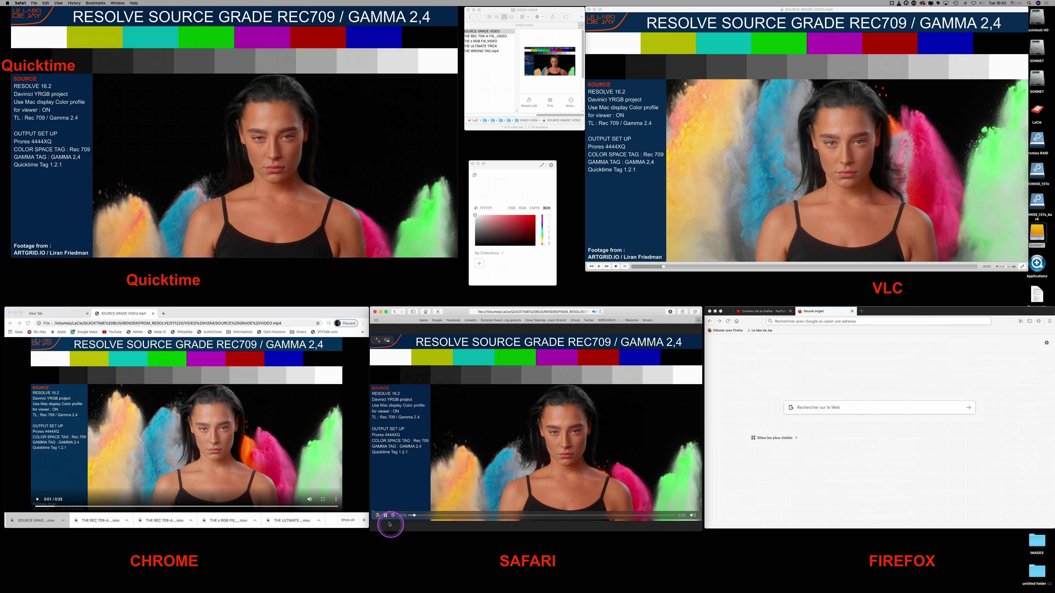
{"action": "left_click_drag", "start_coordinate": [785, 367], "coordinate": [785, 367]}
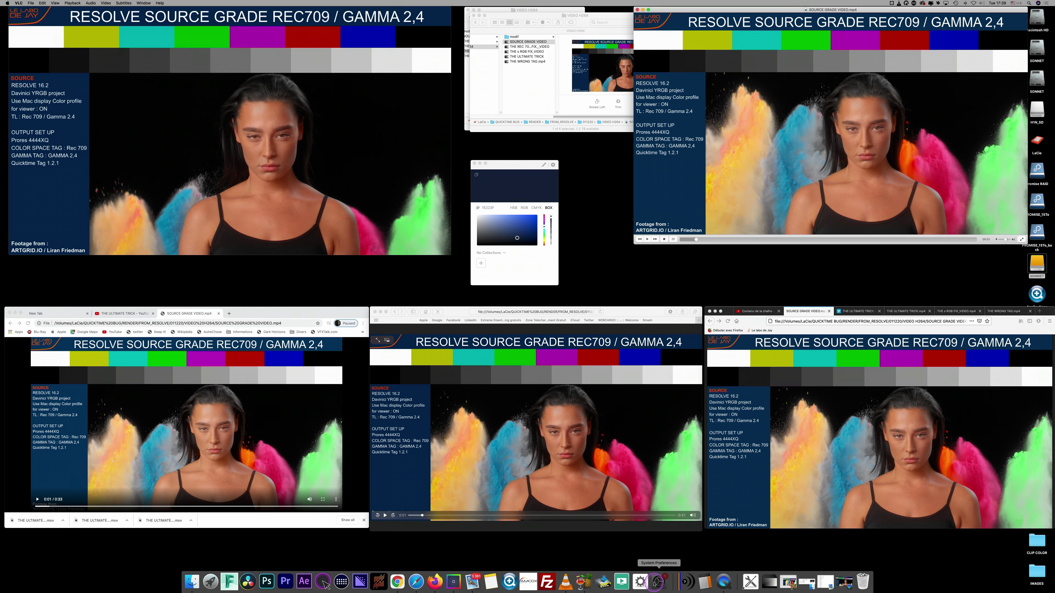
- Show the Displays Colour tab in System Preferences and scroll the display profile list
{"action": "left_click", "coordinate": [656, 580]}
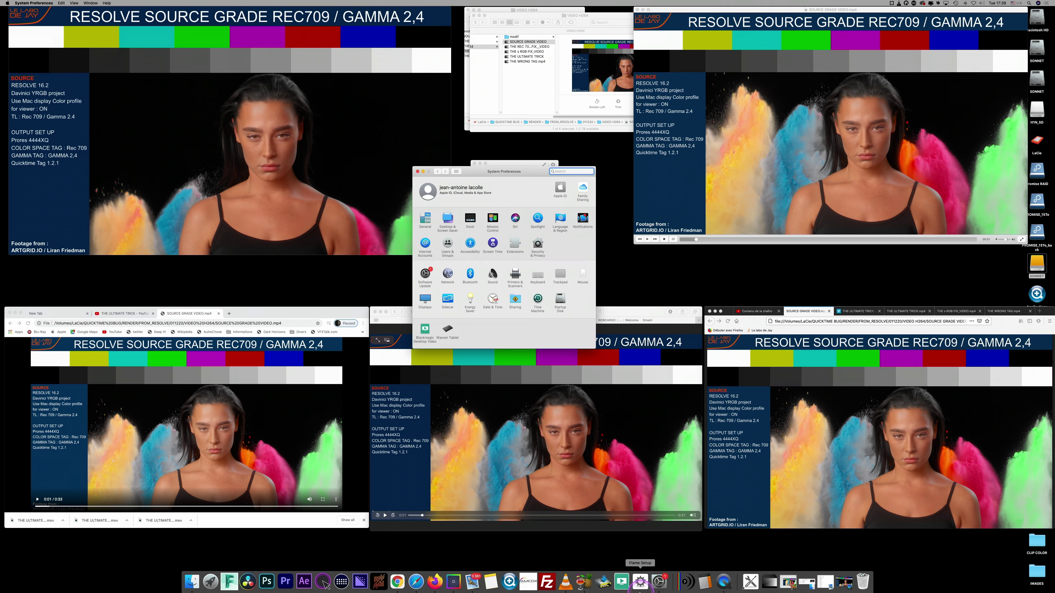
{"action": "left_click", "coordinate": [427, 302]}
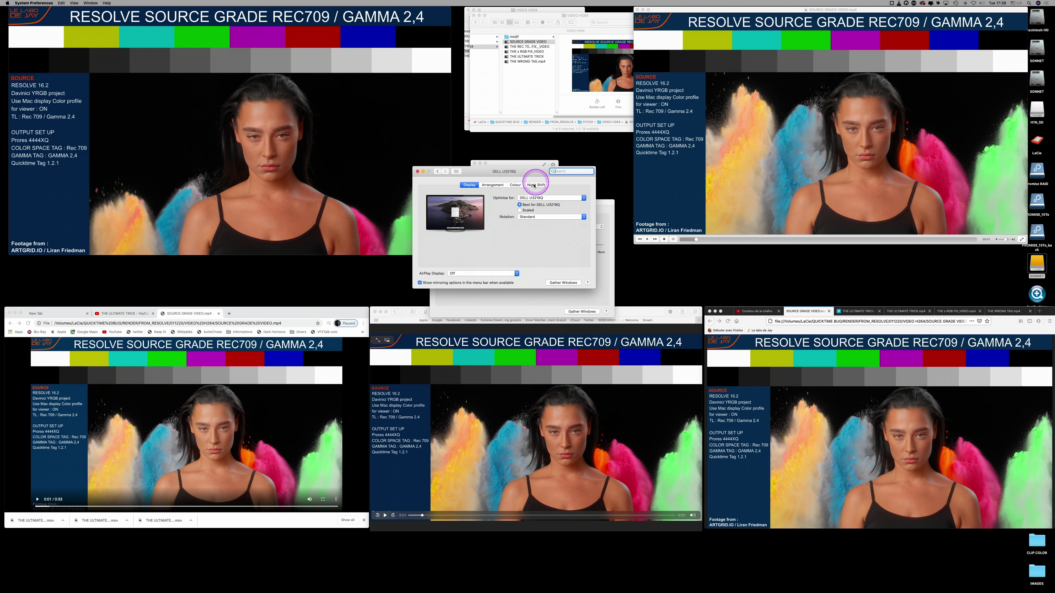
{"action": "left_click", "coordinate": [509, 185]}
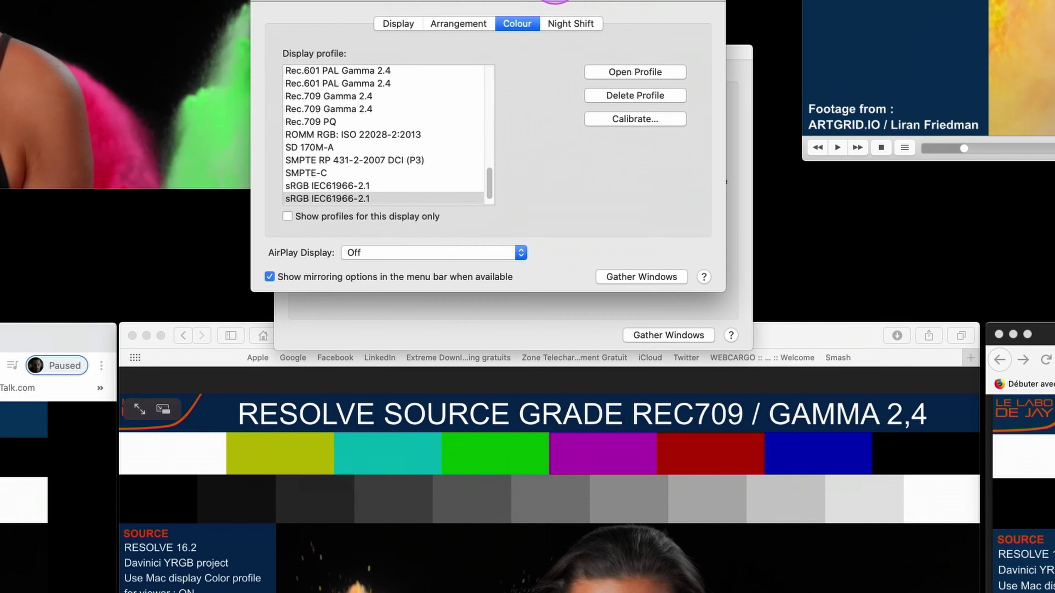
{"action": "scroll", "coordinate": [474, 200], "scroll_direction": "up", "scroll_amount": 10}
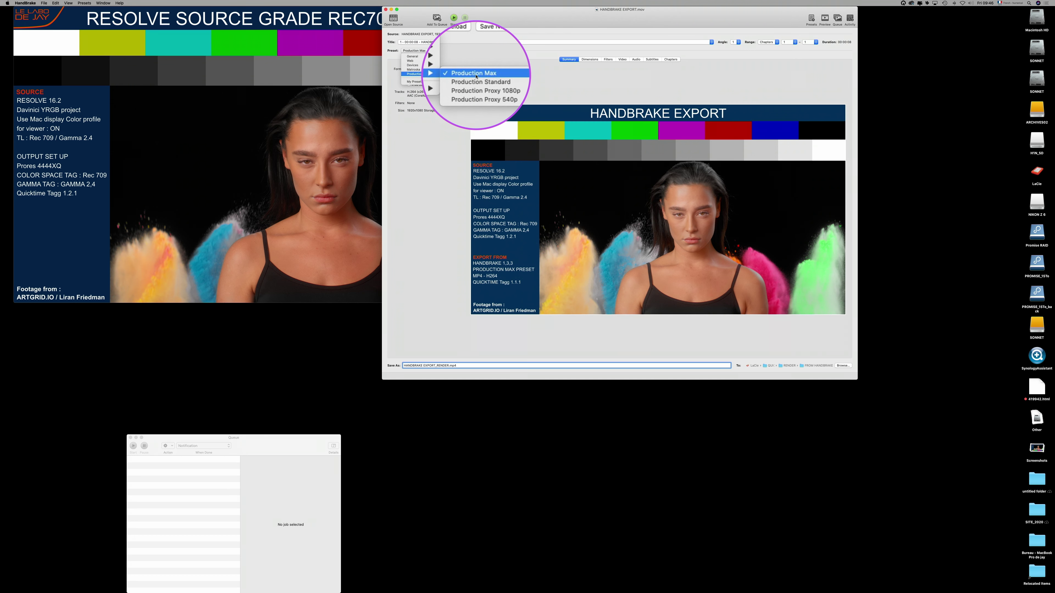
- Choose HandBrake's Production Max preset and show the source grade file's Movie Inspector details
{"action": "left_click", "coordinate": [478, 86]}
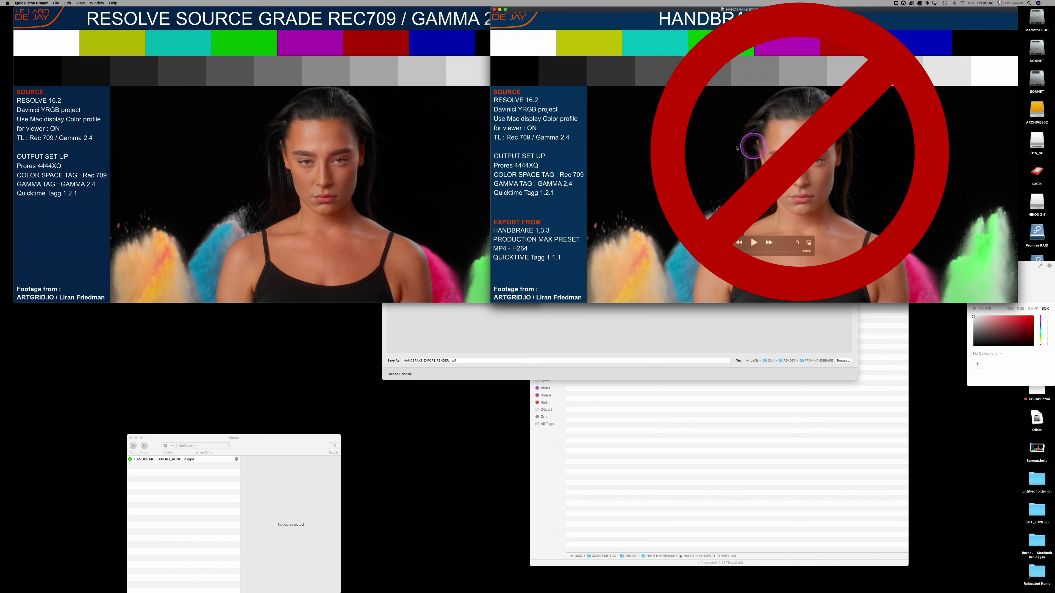
{"action": "left_click", "coordinate": [454, 119]}
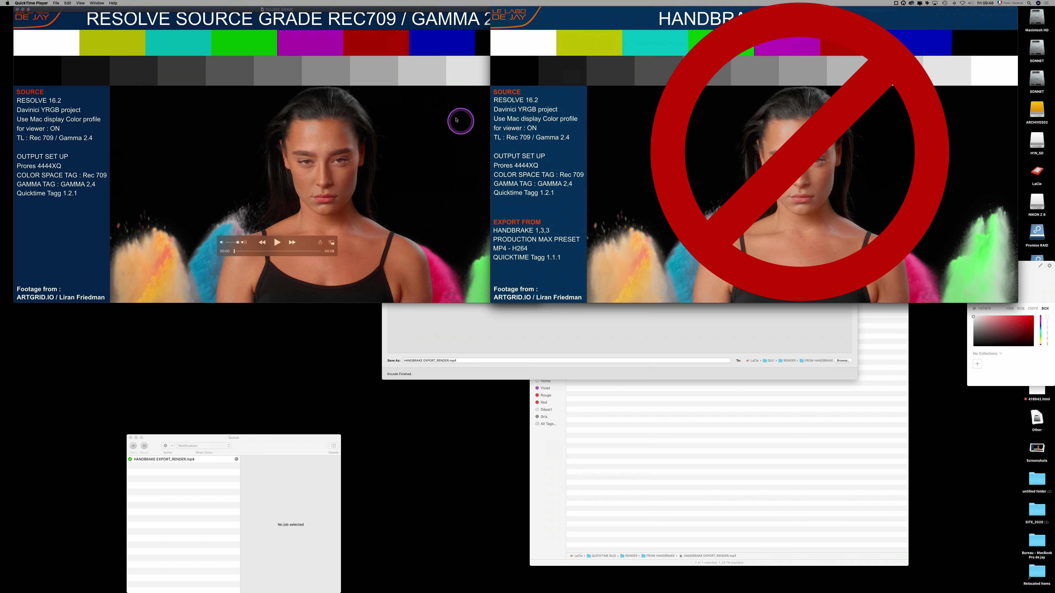
{"action": "key", "text": "super+i"}
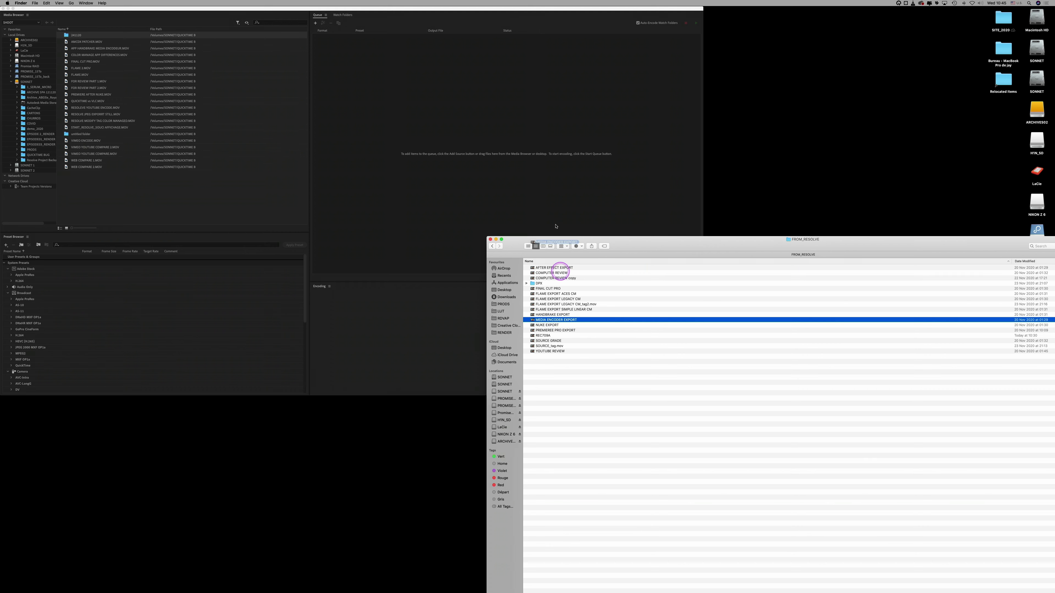
- Queue the MEDIA ENCODER EXPORT clip in Media Encoder and start its encode
{"action": "left_click_drag", "start_coordinate": [556, 321], "coordinate": [535, 151]}
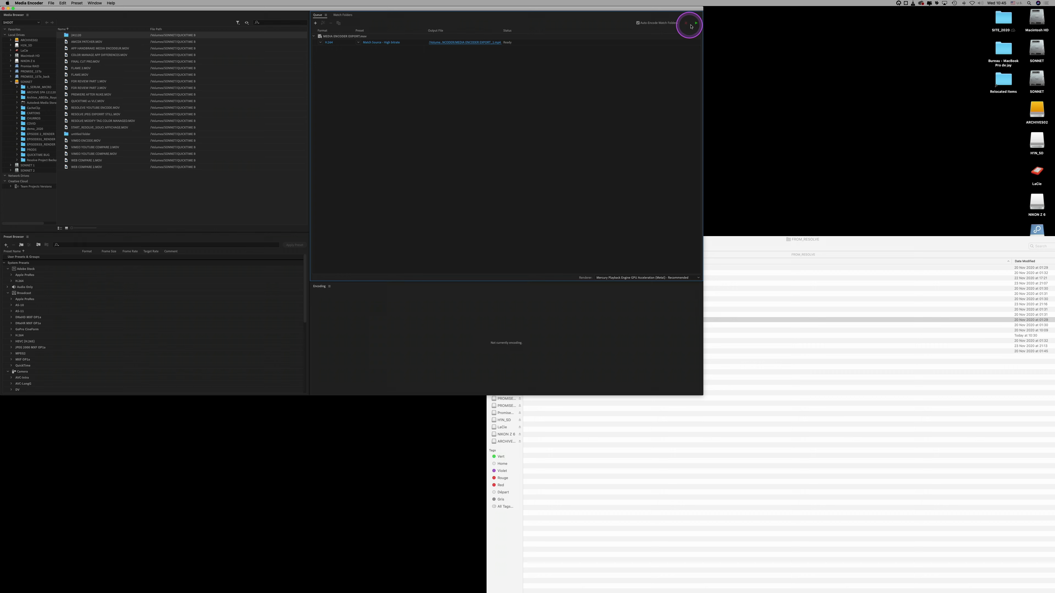
{"action": "left_click", "coordinate": [695, 24]}
{"action": "left_click", "coordinate": [535, 267]}
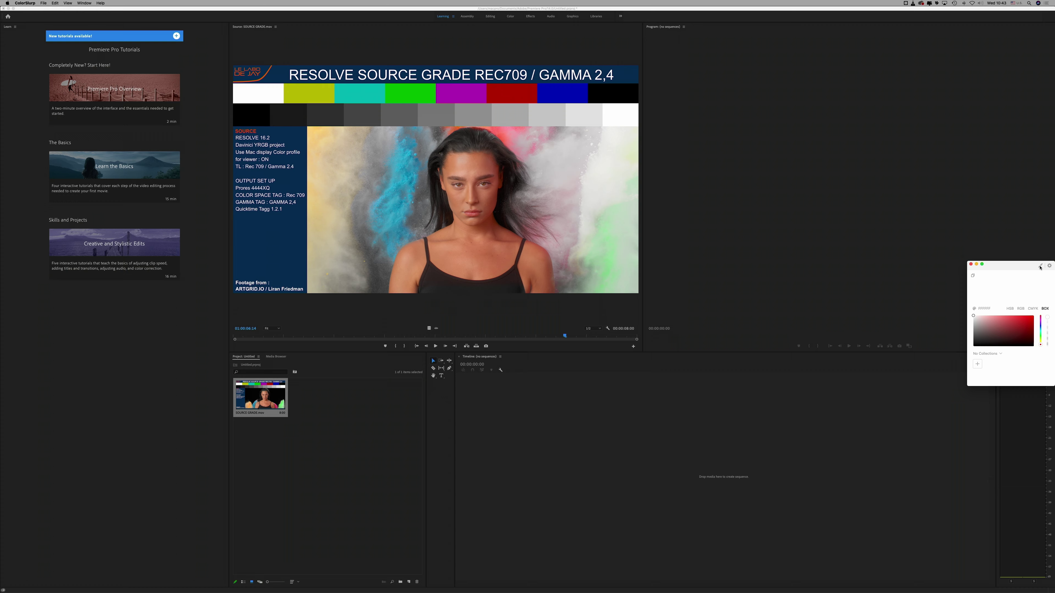
- Confirm Premiere's General preferences, sequence the source clip, and pick the Apple ProRes 4444 XQ export preset
{"action": "left_click", "coordinate": [1030, 270]}
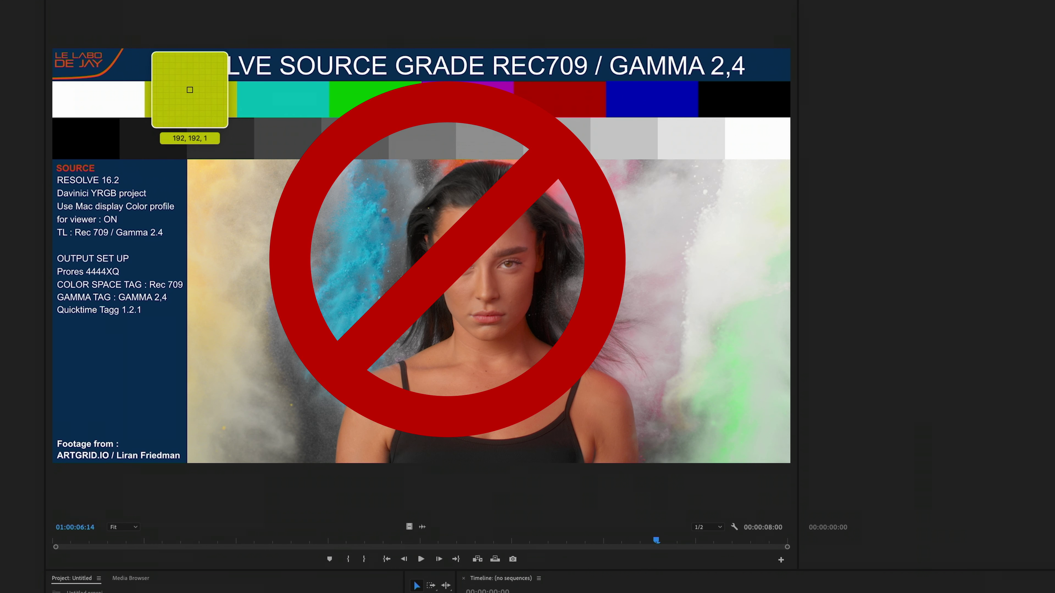
{"action": "left_click", "coordinate": [27, 3]}
{"action": "mouse_move", "coordinate": [45, 19]}
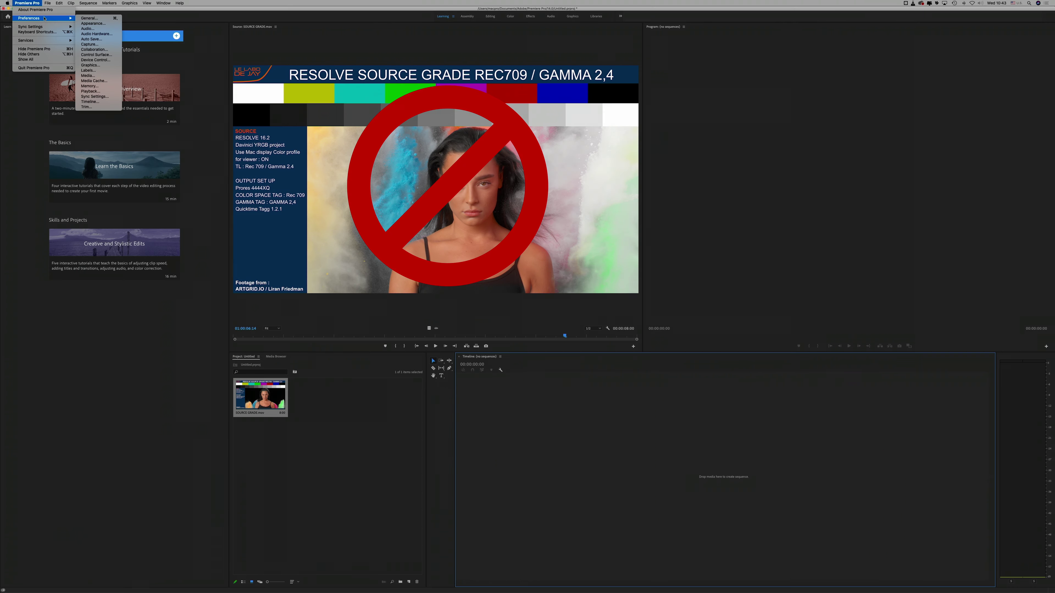
{"action": "left_click", "coordinate": [84, 18]}
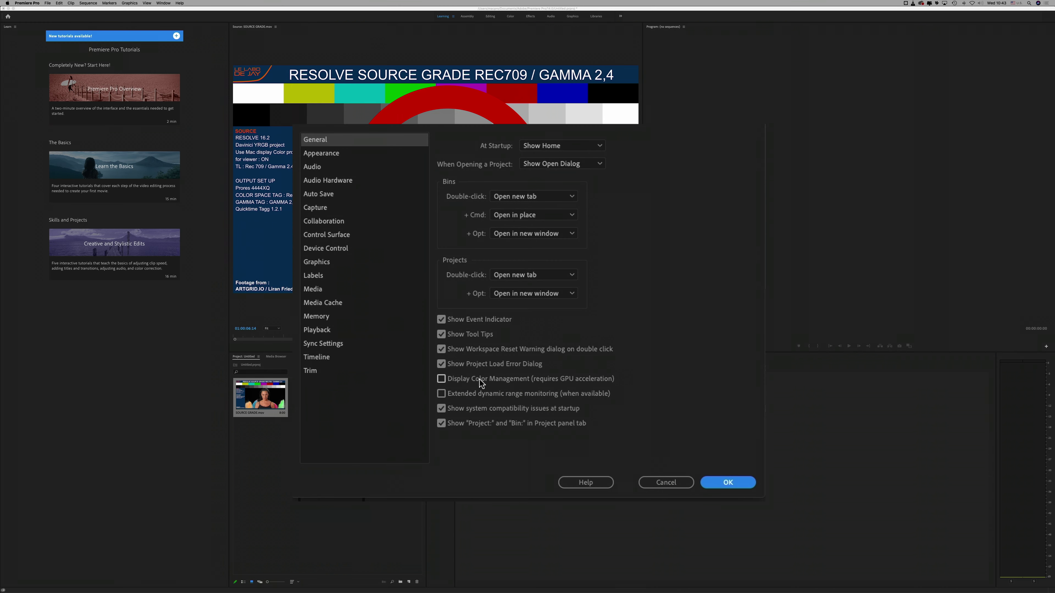
{"action": "left_click", "coordinate": [703, 483]}
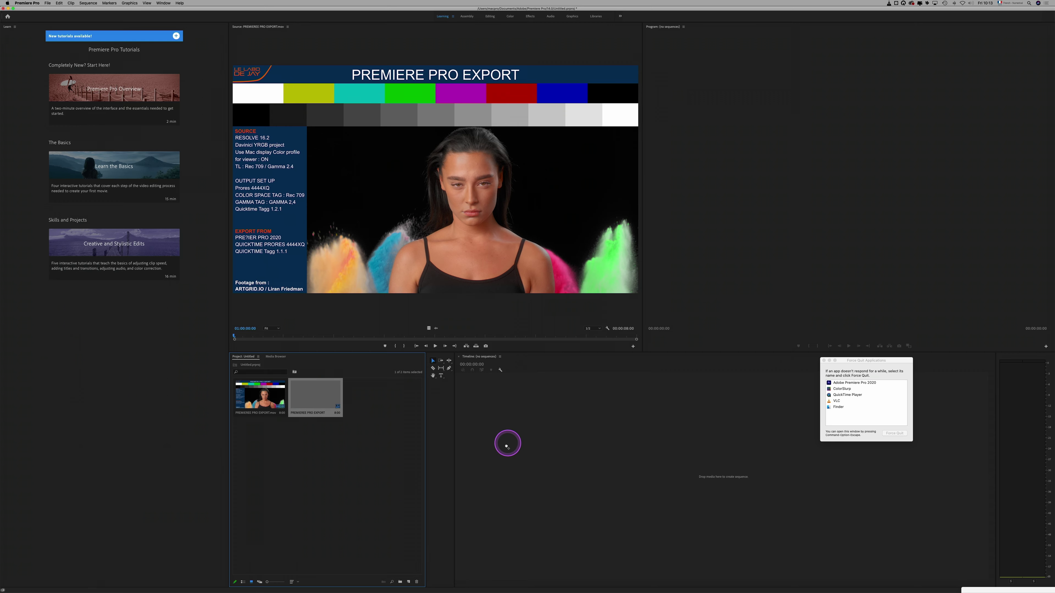
{"action": "left_click_drag", "start_coordinate": [504, 443], "coordinate": [447, 448]}
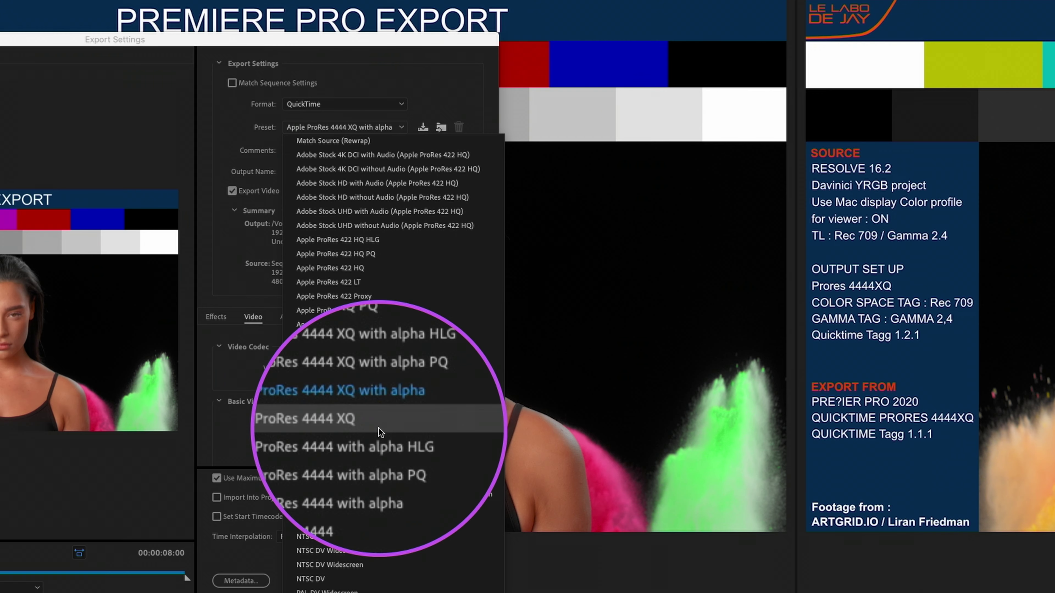
{"action": "left_click", "coordinate": [379, 428]}
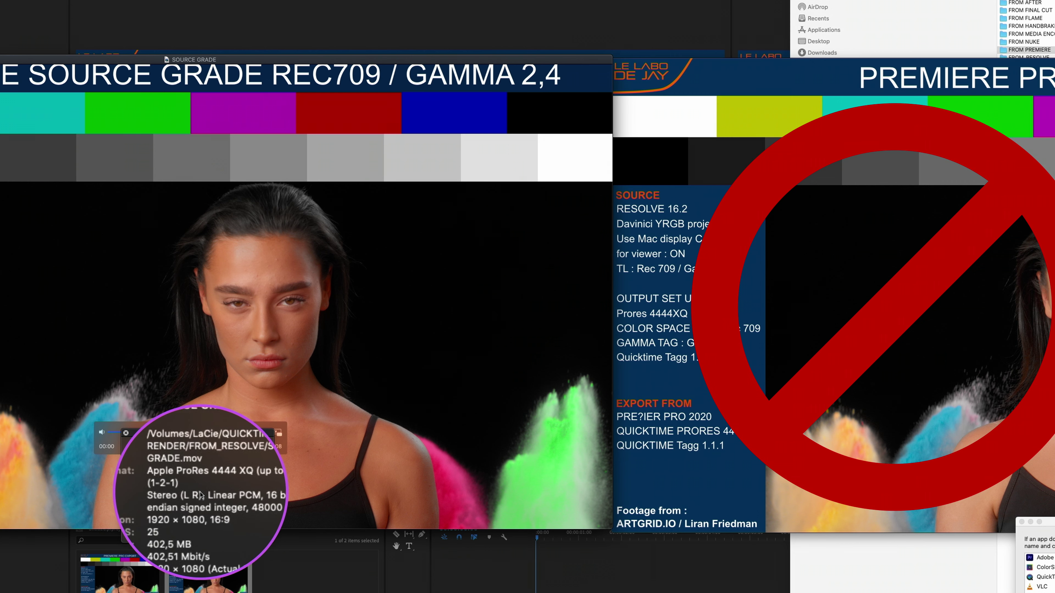
- Show the Premiere Pro export's file details in the QuickTime Movie Inspector
{"action": "left_click", "coordinate": [1017, 320]}
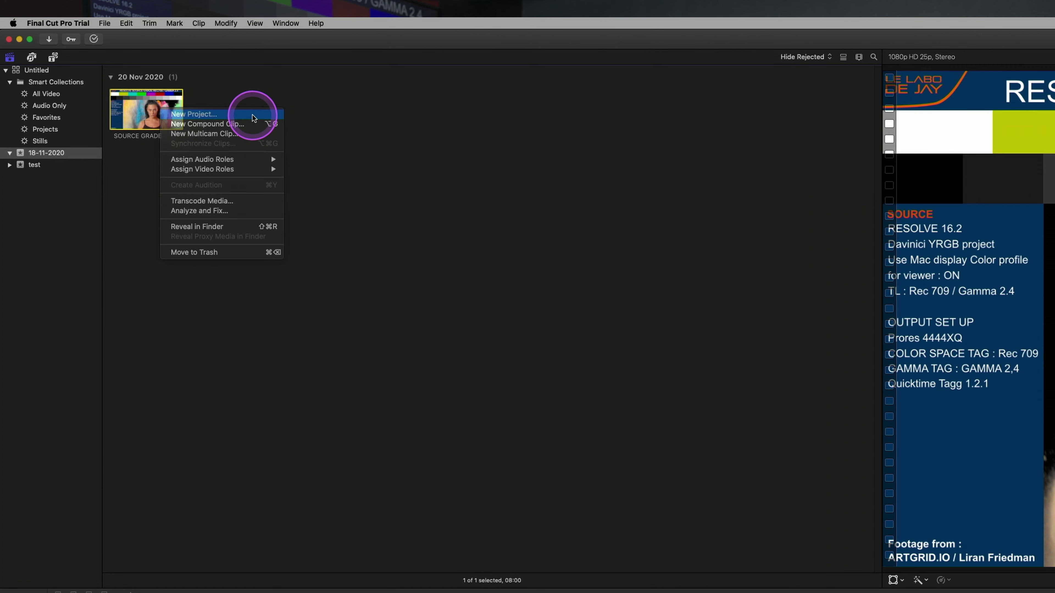
- Create a Final Cut project from the source clip, inspect its export, and pass Nuke's licence prompt
{"action": "left_click", "coordinate": [252, 115]}
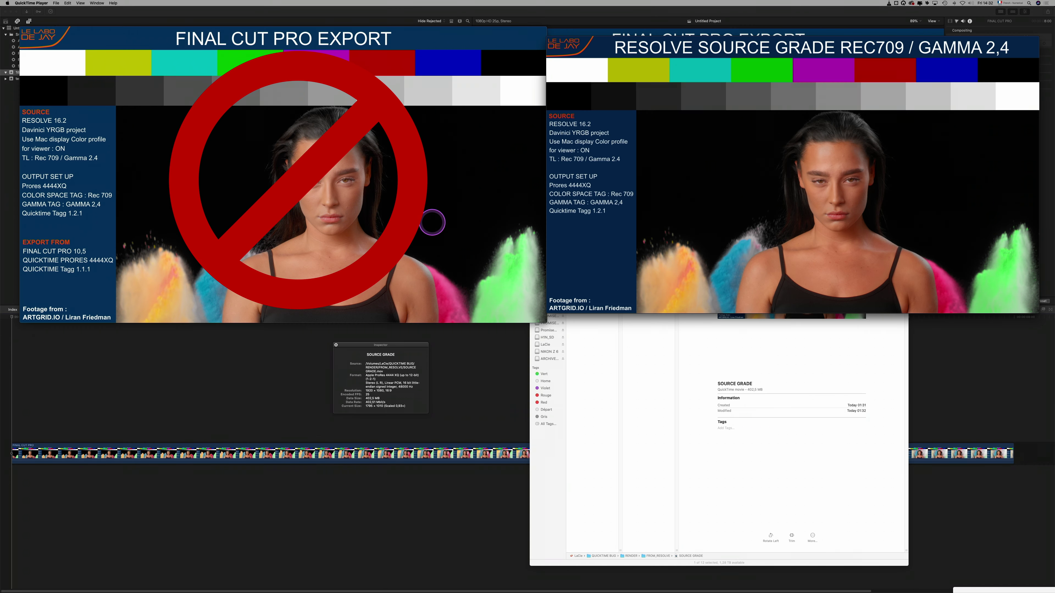
{"action": "left_click", "coordinate": [431, 222]}
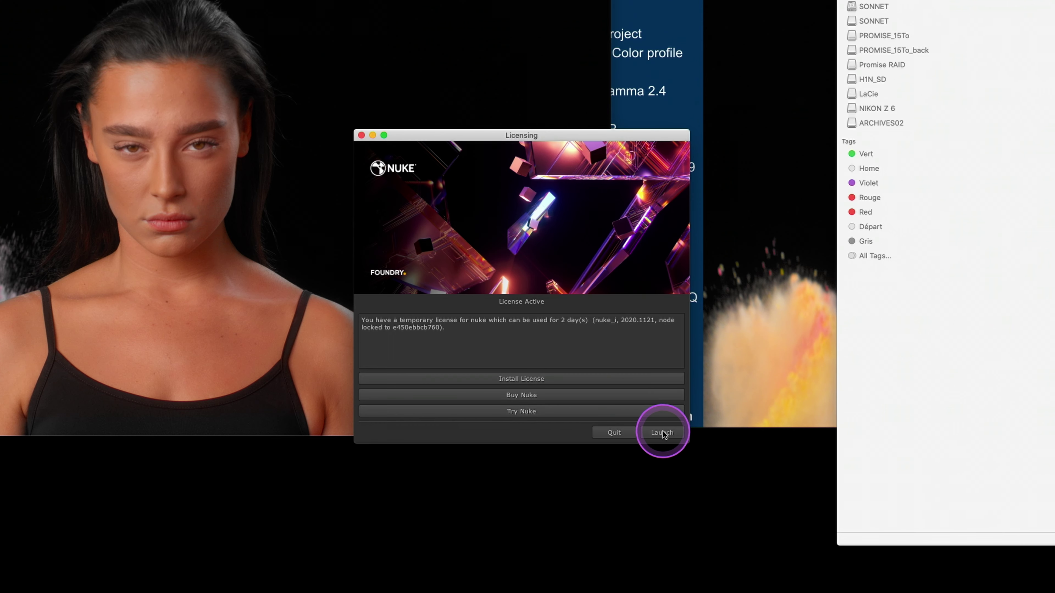
{"action": "left_click", "coordinate": [662, 433]}
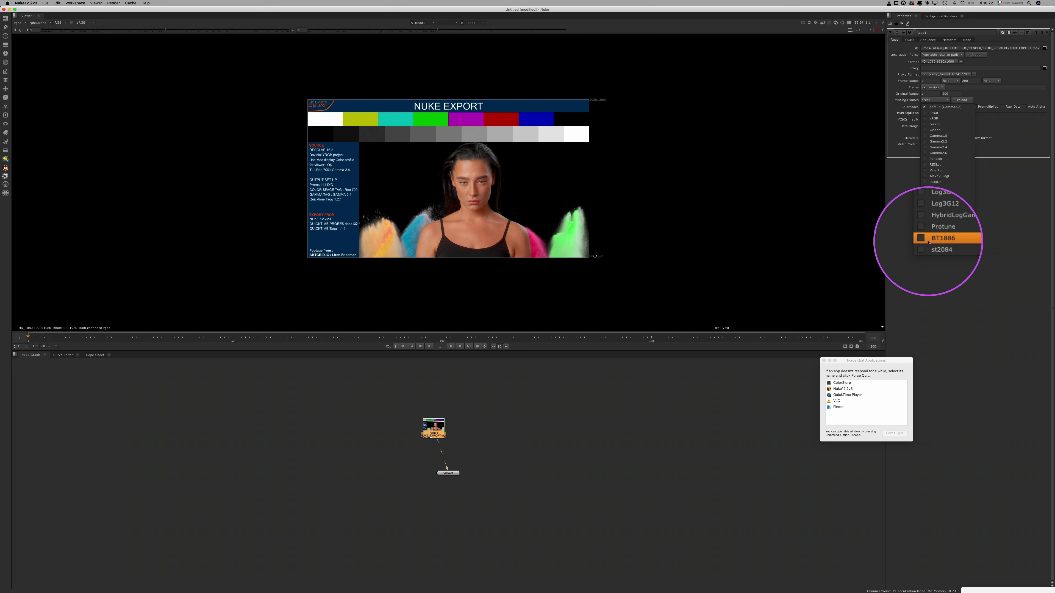
- Set Read1's colorspace to BT1886 and Write1's file type to QuickTime mov
{"action": "left_click", "coordinate": [928, 241]}
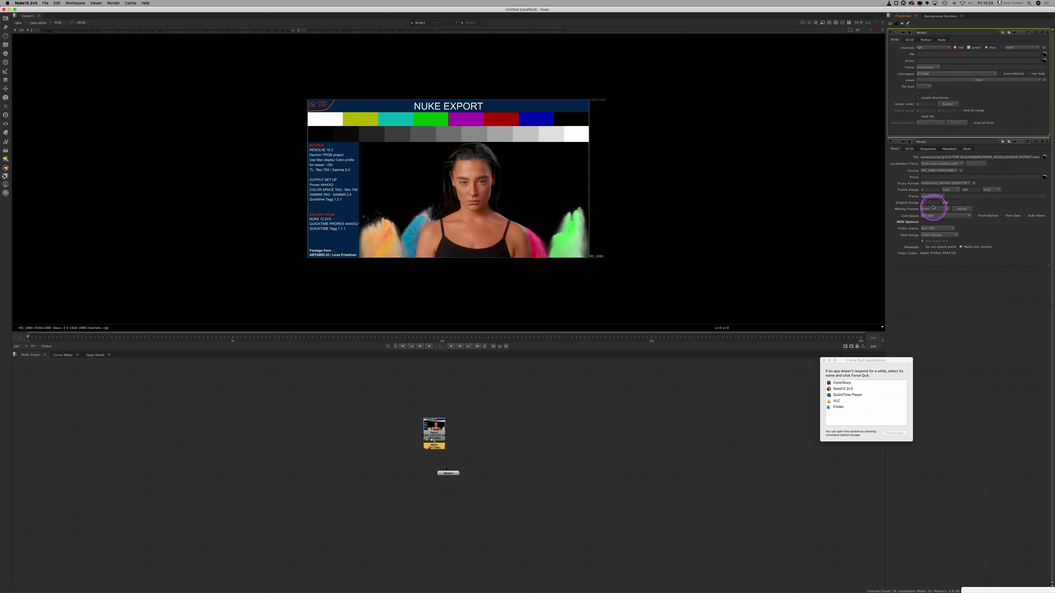
{"action": "left_click", "coordinate": [940, 114]}
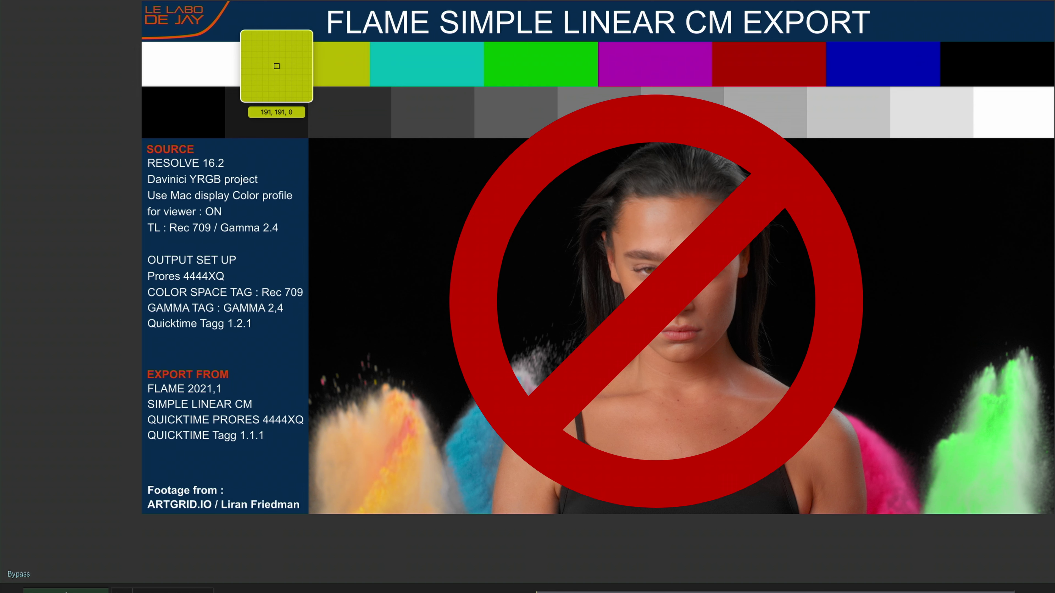
- Switch Flame's viewer colour transform from Bypass to Active and sample the yellow bar's values
{"action": "left_click", "coordinate": [277, 66]}
{"action": "left_click", "coordinate": [19, 574]}
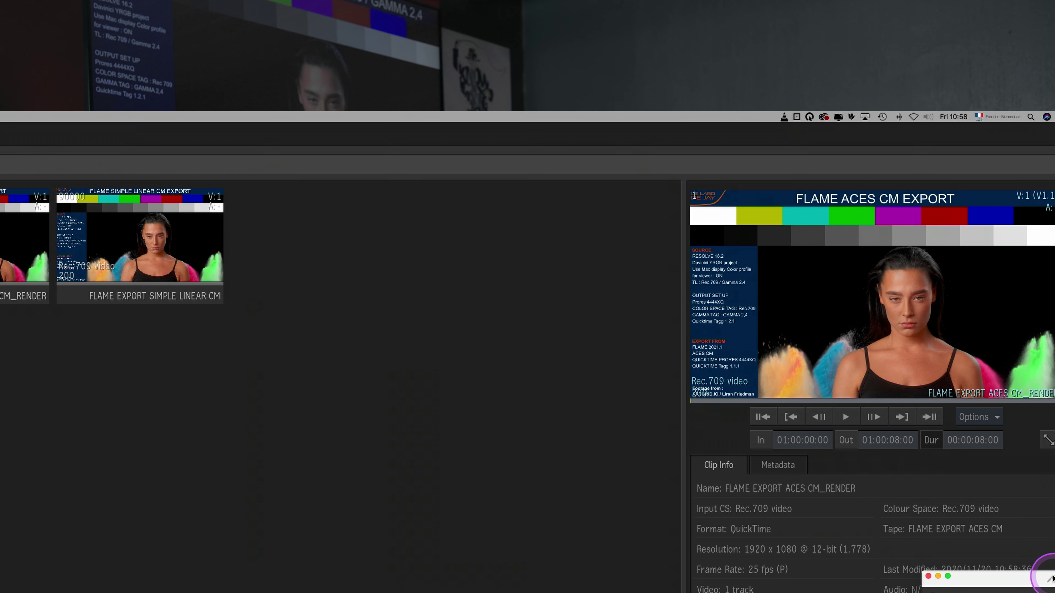
{"action": "left_click", "coordinate": [1050, 578]}
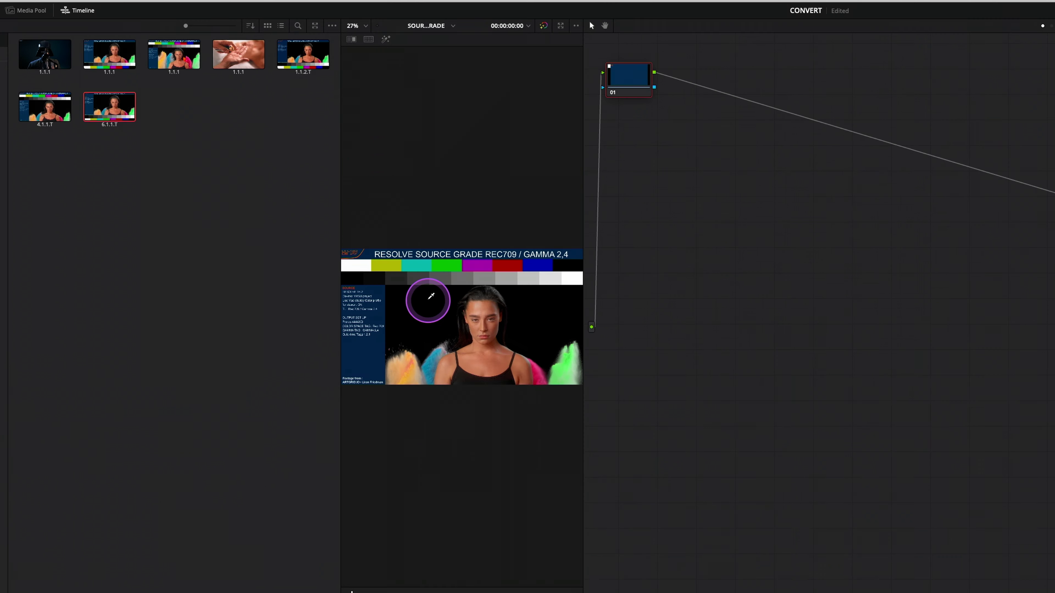
- Grab a still of the source grade and preview the exported TEST STILL_1.1.1.jpg
{"action": "right_click", "coordinate": [311, 195]}
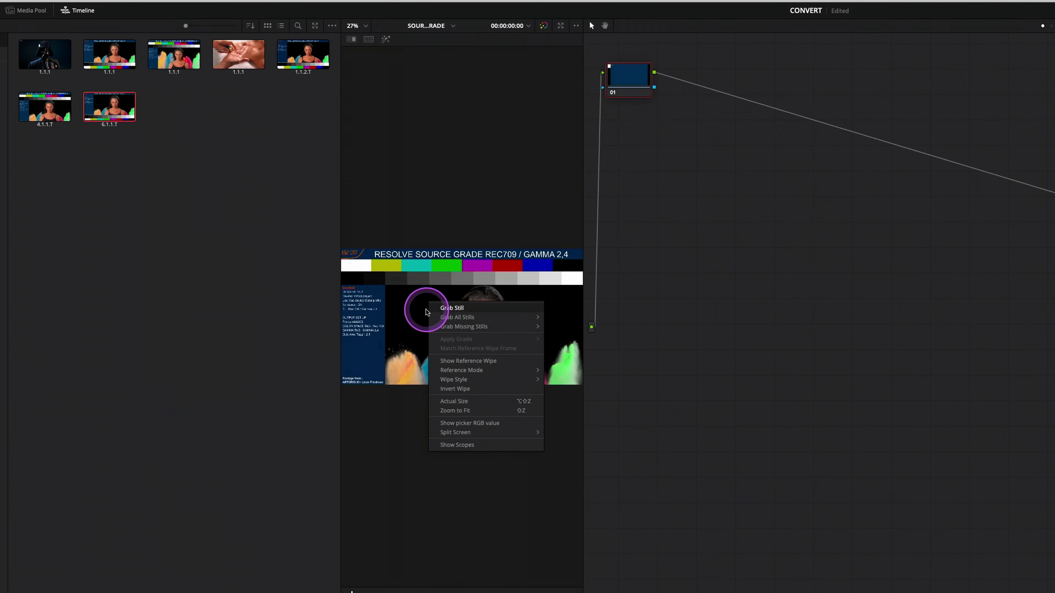
{"action": "left_click", "coordinate": [452, 308]}
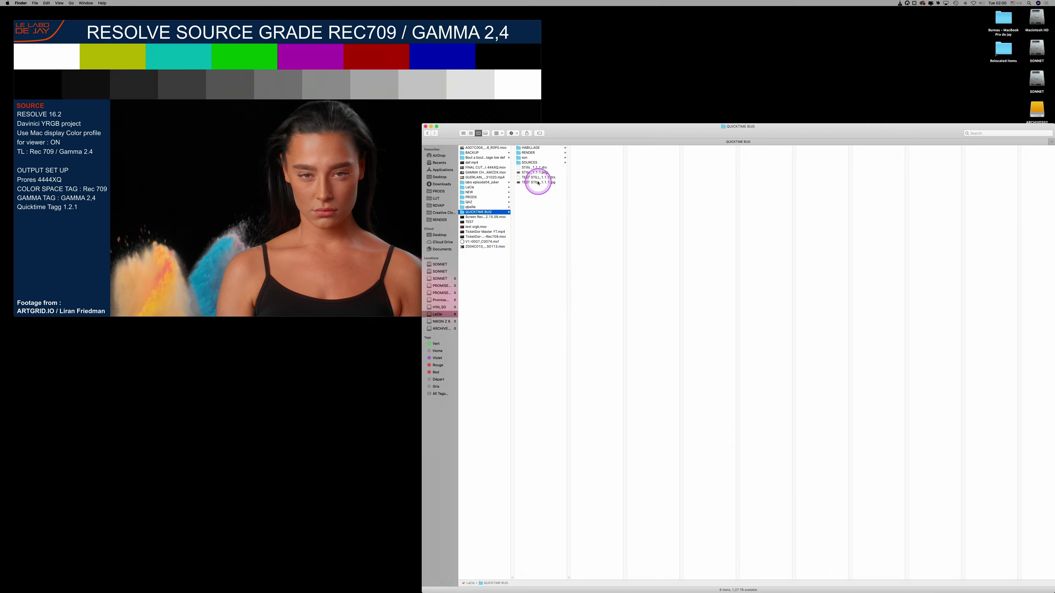
{"action": "left_click", "coordinate": [538, 182]}
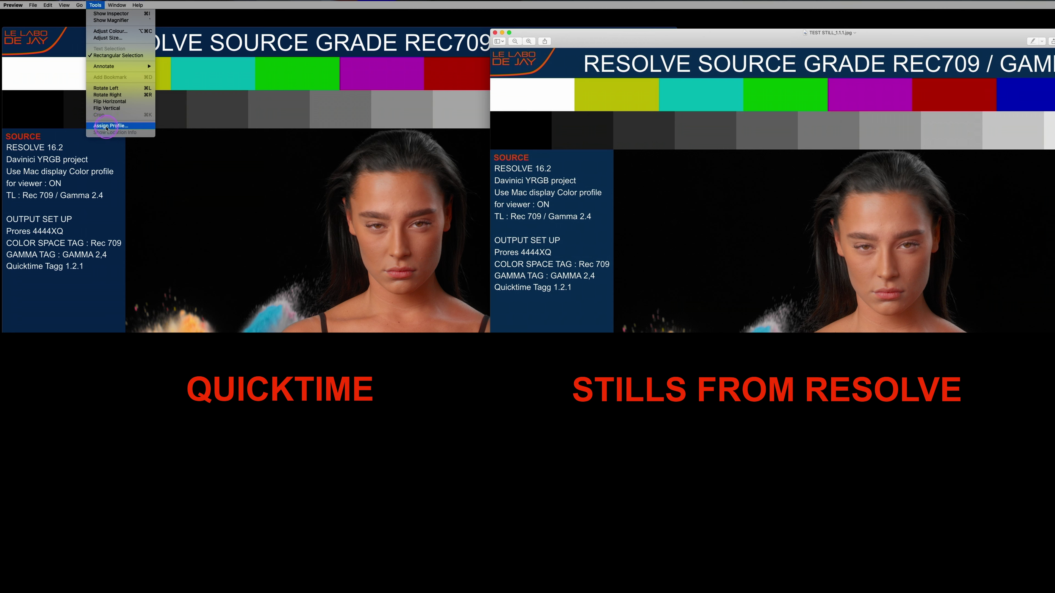
- Assign Rec.709 Gamma 2.4 to a duplicate of the still, then sample its yellow bar with ColorSlurp
{"action": "left_click", "coordinate": [109, 126]}
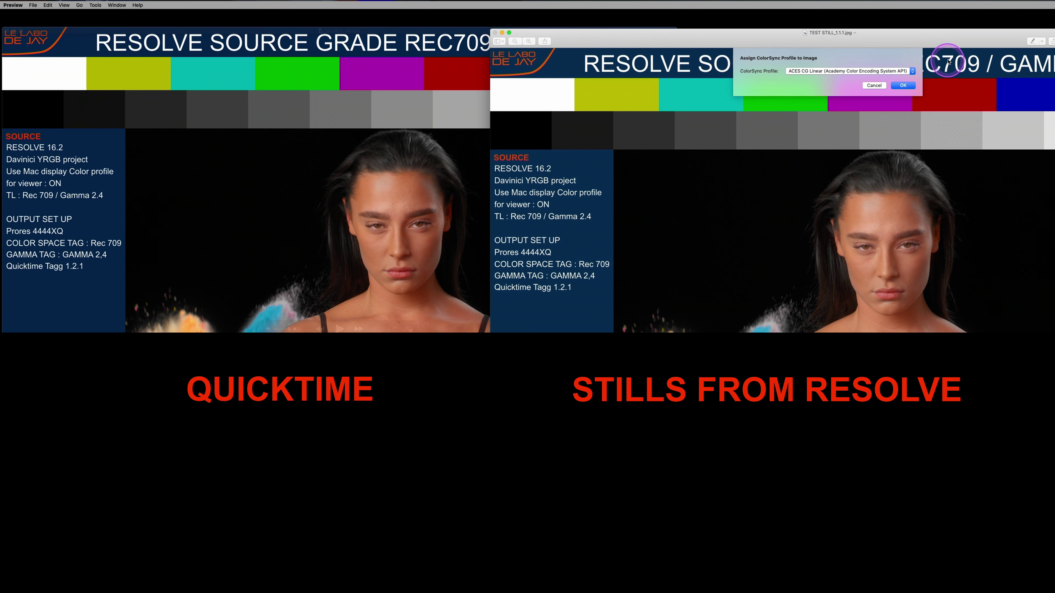
{"action": "left_click", "coordinate": [848, 71]}
{"action": "left_click", "coordinate": [871, 299]}
{"action": "left_click", "coordinate": [903, 85]}
{"action": "left_click", "coordinate": [881, 109]}
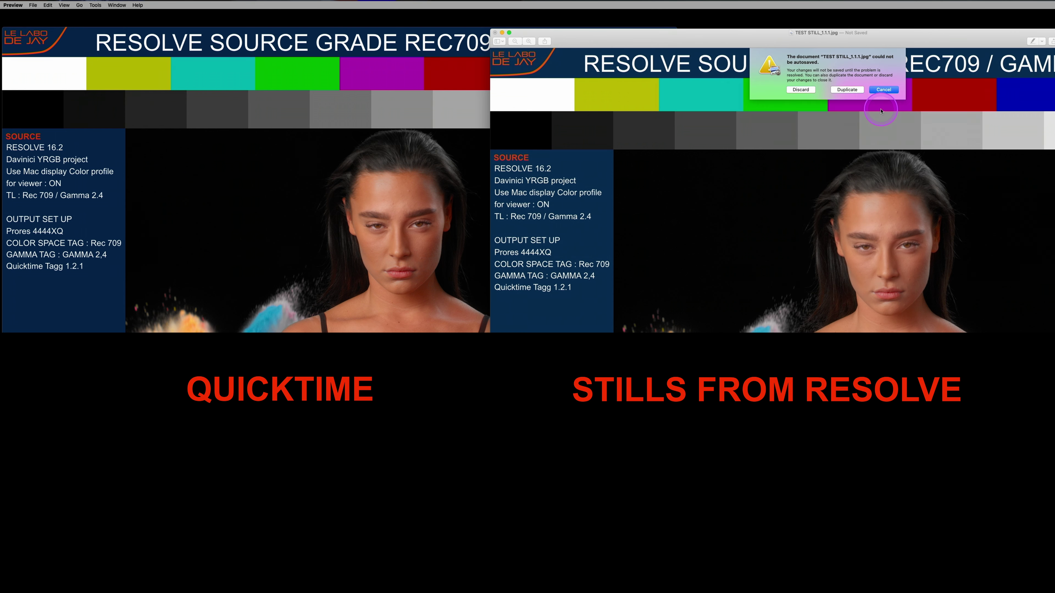
{"action": "left_click", "coordinate": [847, 89]}
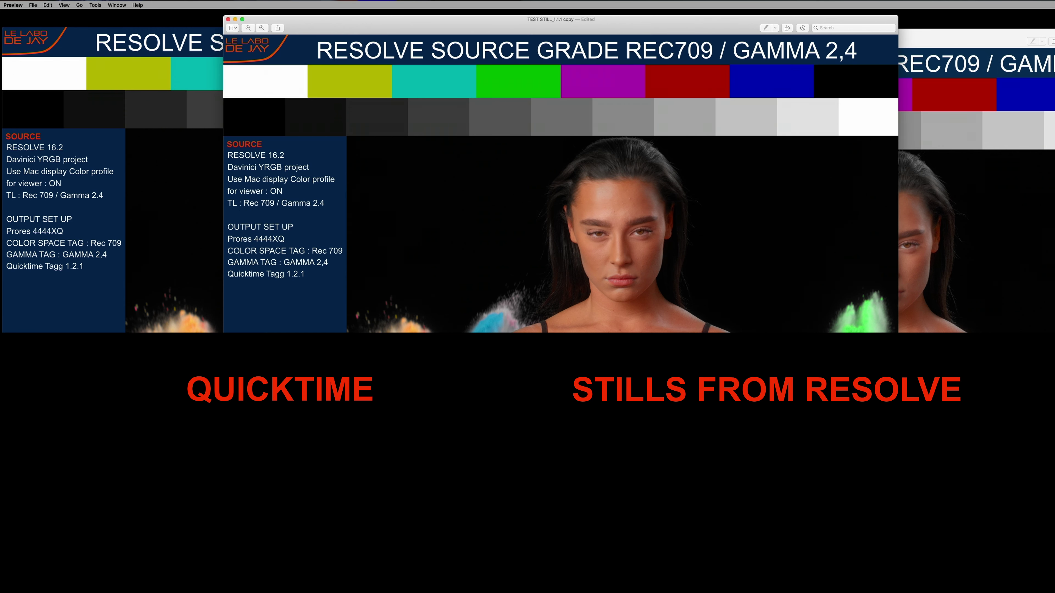
{"action": "key", "text": "super+Tab"}
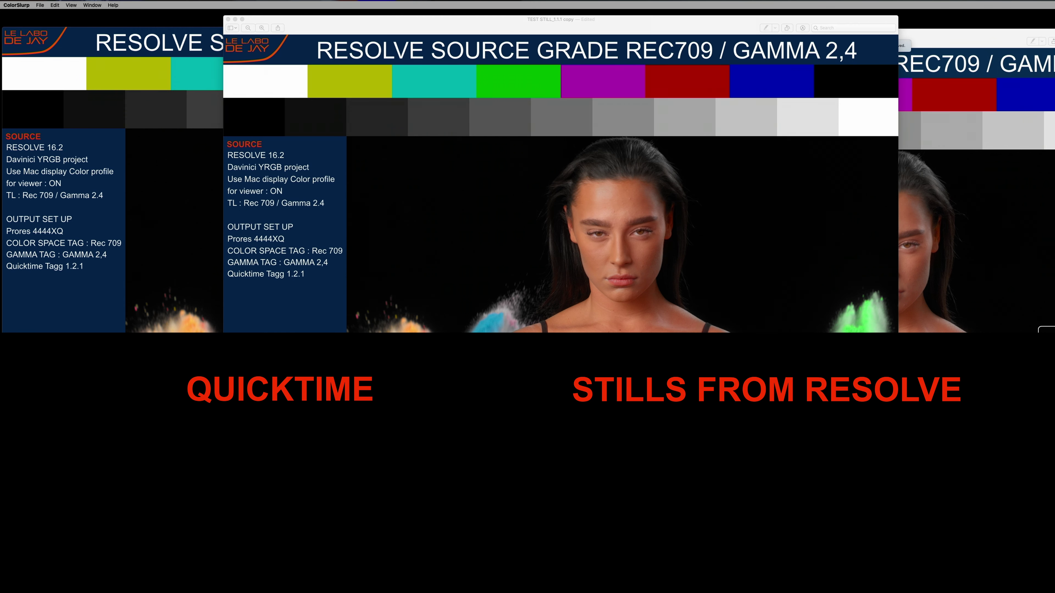
{"action": "key", "text": "super+shift+c"}
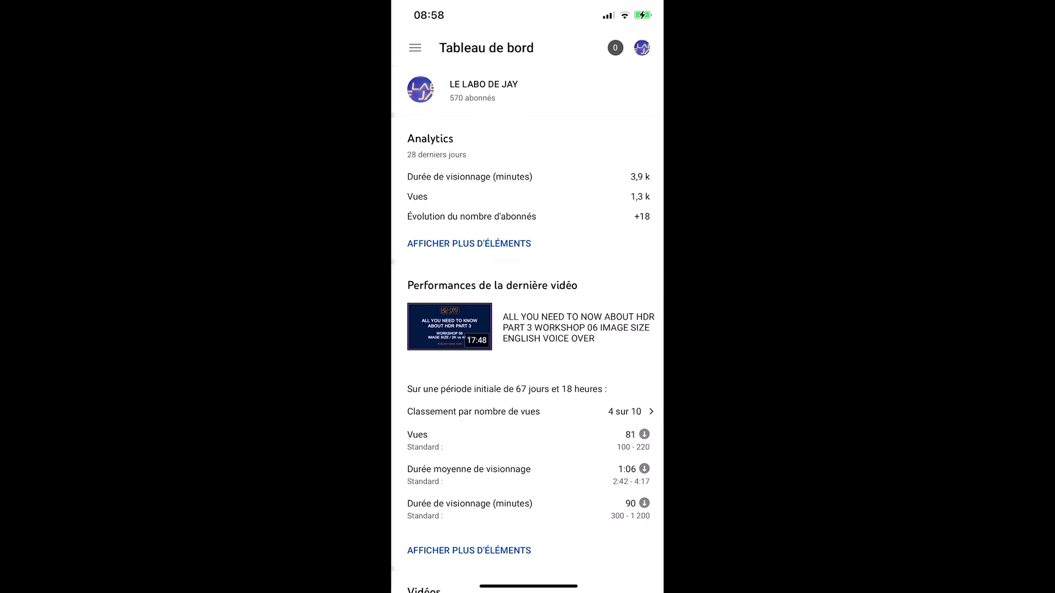
- Go to the Vidéos list from YouTube Studio's navigation drawer
{"action": "left_click", "coordinate": [415, 47]}
{"action": "left_click", "coordinate": [453, 123]}
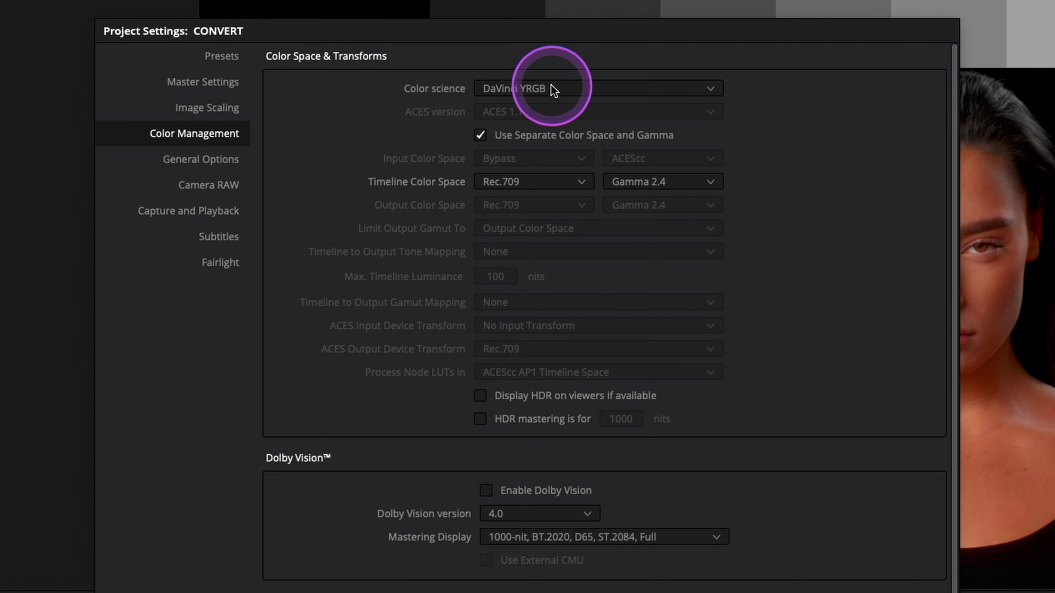
- Set the project's colour science to DaVinci YRGB Color Managed
{"action": "left_click", "coordinate": [551, 87]}
{"action": "left_click", "coordinate": [552, 121]}
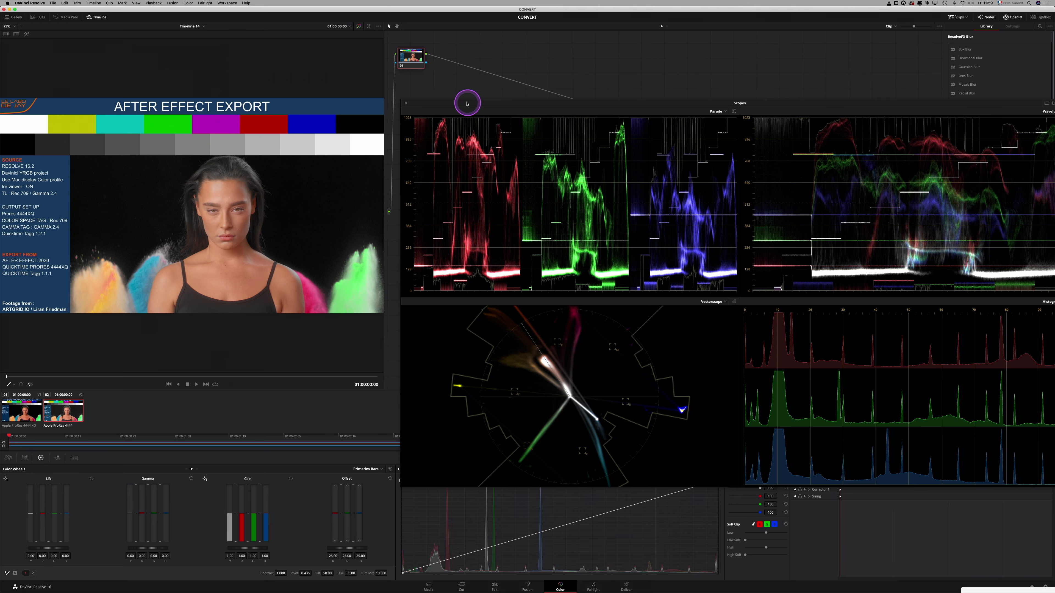
{"action": "left_click_drag", "start_coordinate": [464, 102], "coordinate": [451, 22]}
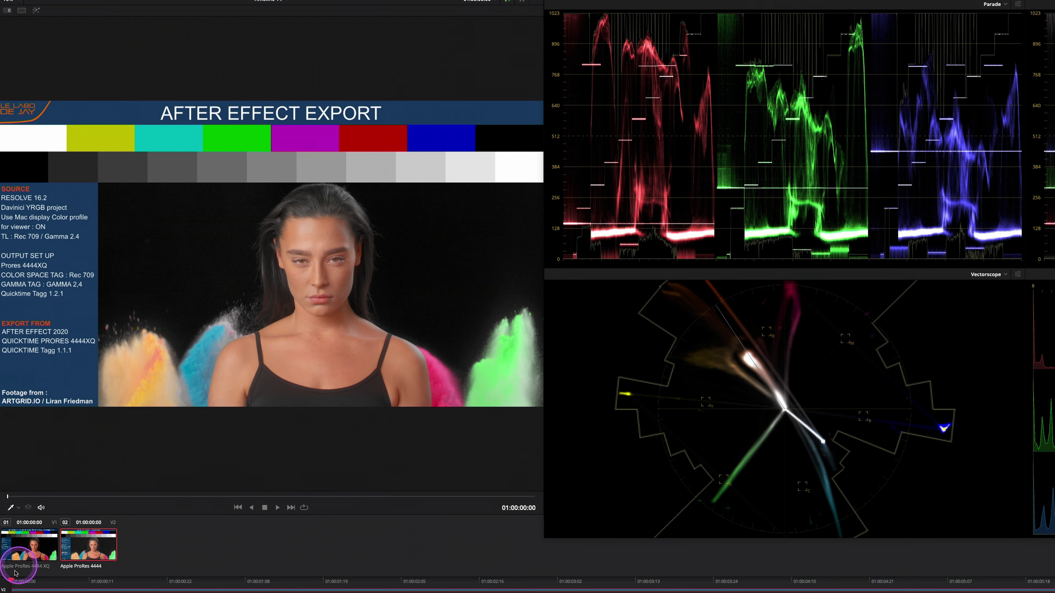
- Set the AFTER EFFECT EXPORT clip's input gamma to Gamma 2.4
{"action": "key", "text": "Up"}
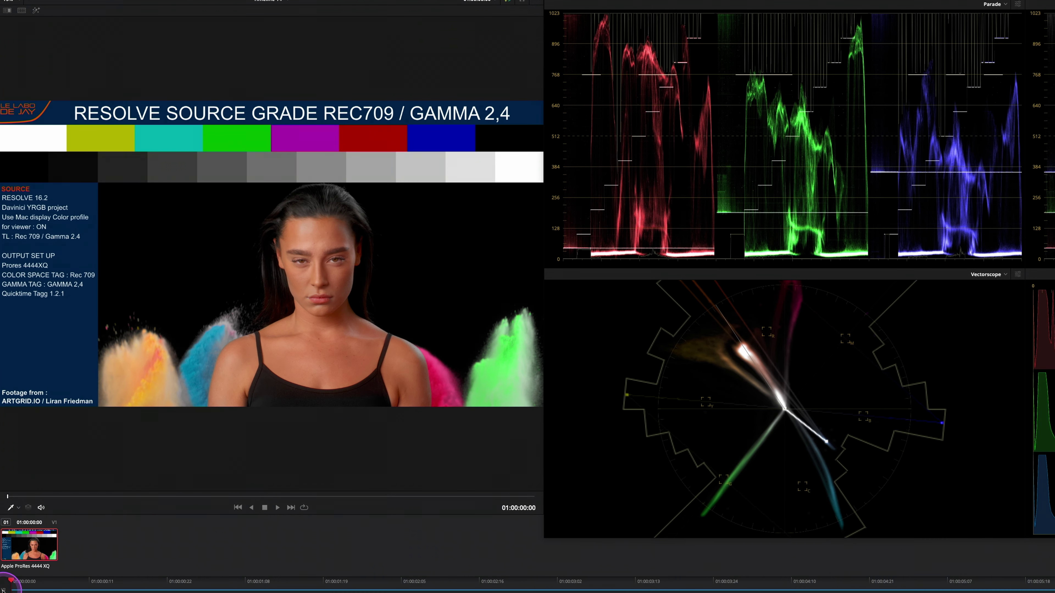
{"action": "left_click", "coordinate": [3, 590]}
{"action": "right_click", "coordinate": [83, 551]}
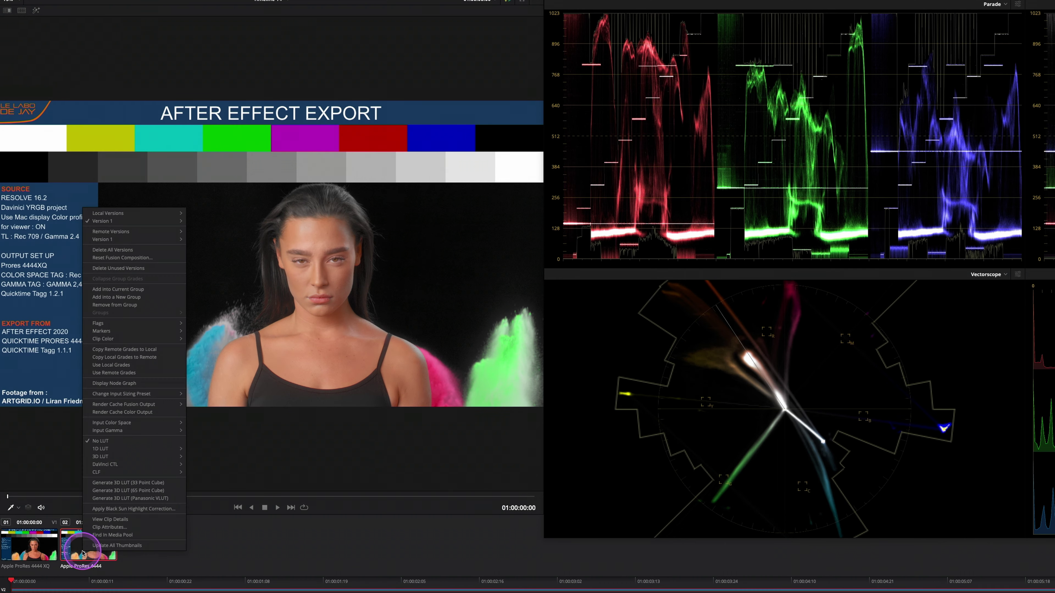
{"action": "left_click", "coordinate": [152, 433]}
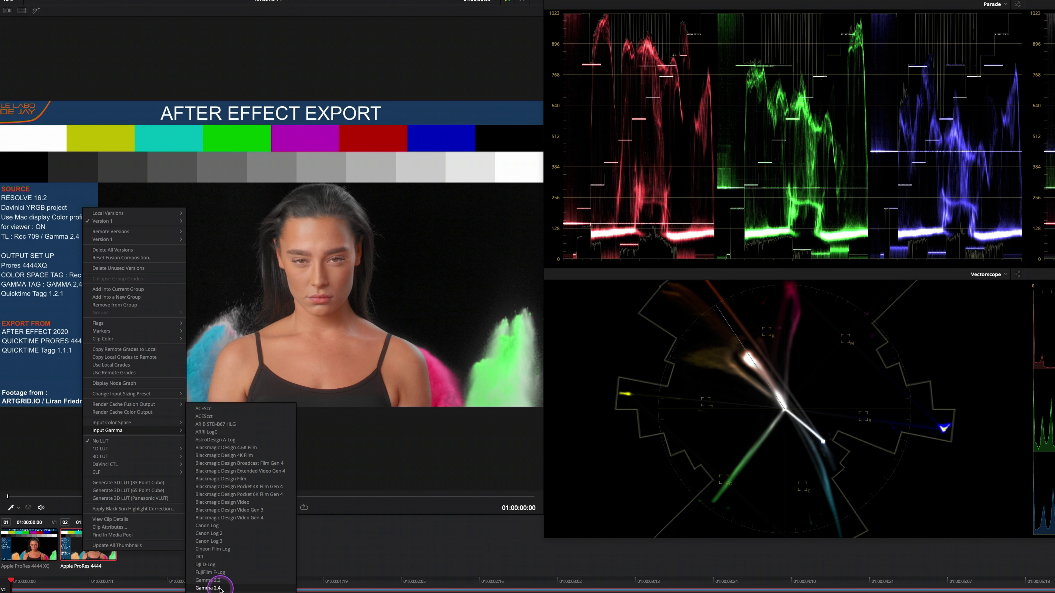
{"action": "left_click", "coordinate": [244, 270]}
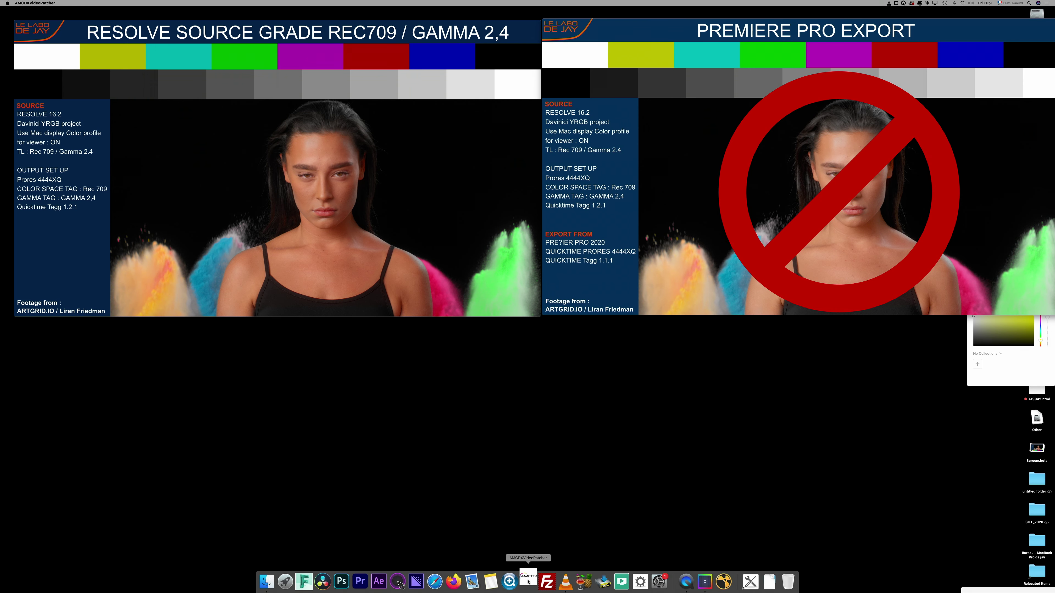
- Load the source grade .mov in AMCDX's Metadata Editor and set both transfer functions to Unspecified
{"action": "left_click", "coordinate": [528, 581]}
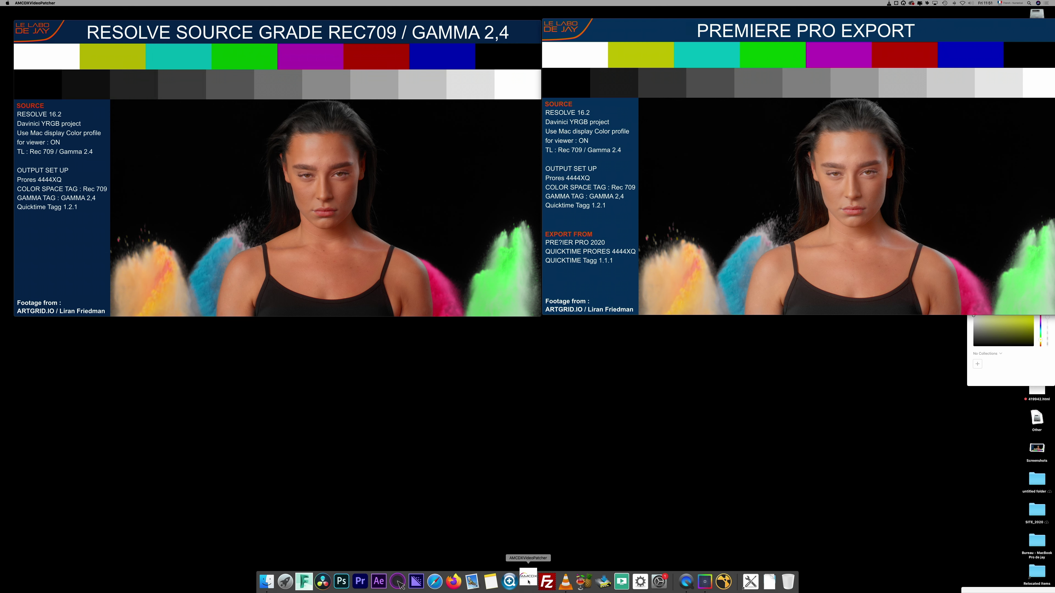
{"action": "left_click", "coordinate": [63, 18]}
{"action": "left_click", "coordinate": [25, 32]}
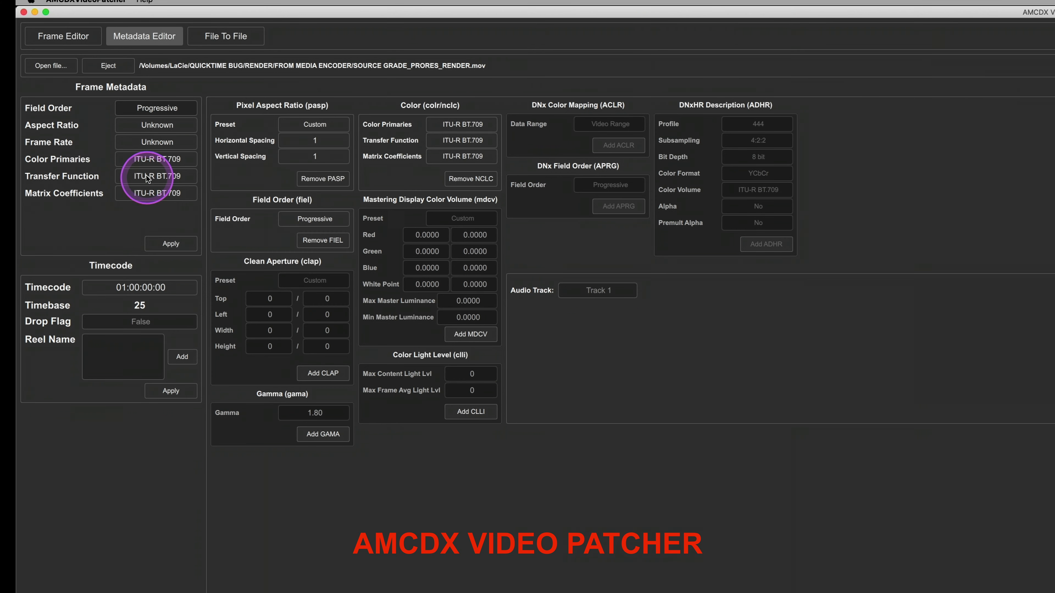
{"action": "left_click", "coordinate": [151, 177]}
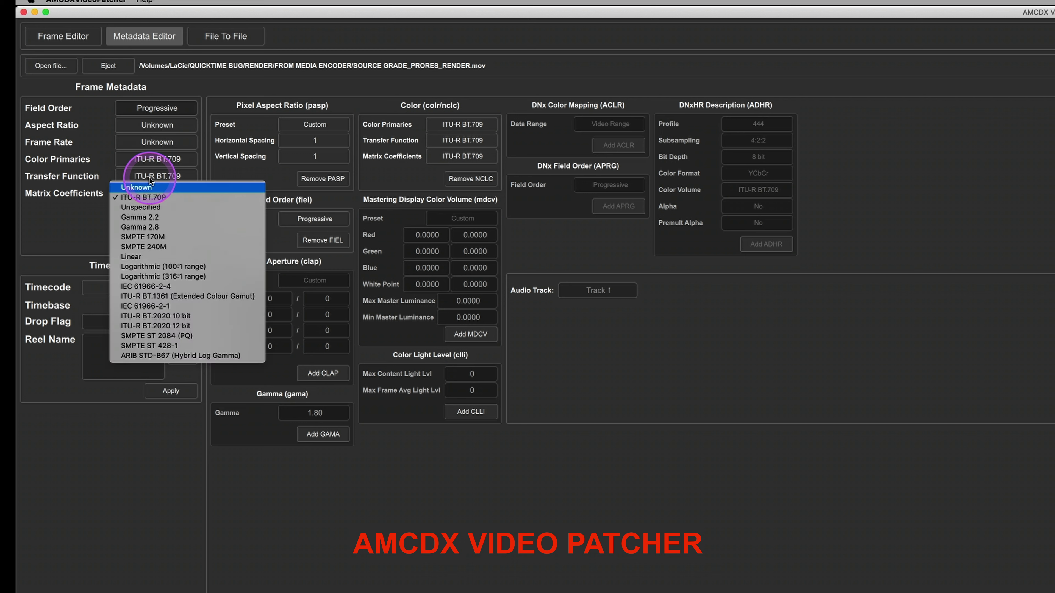
{"action": "left_click", "coordinate": [159, 207]}
{"action": "left_click", "coordinate": [453, 141]}
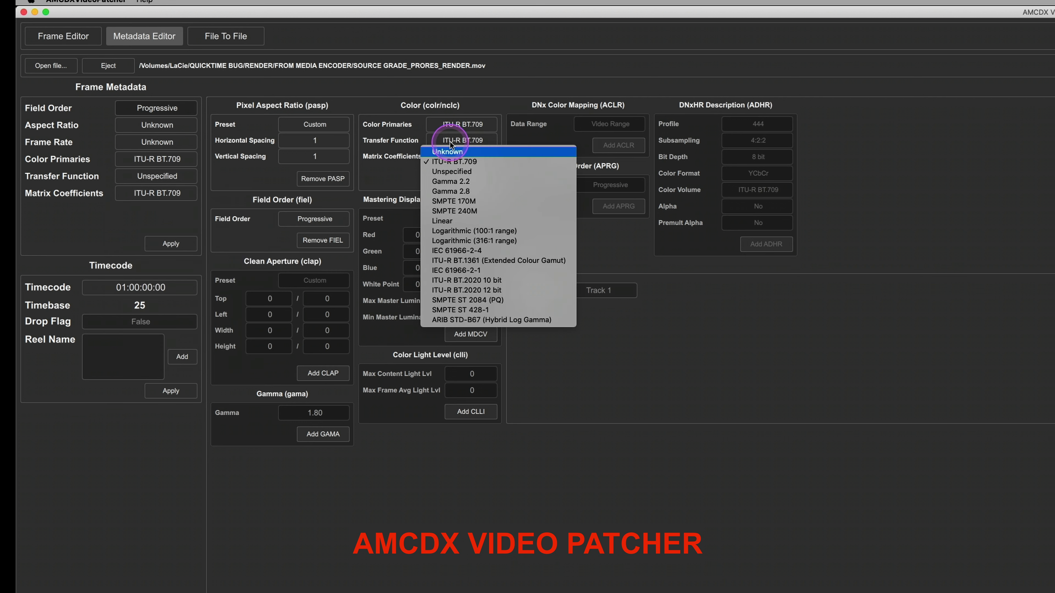
{"action": "left_click", "coordinate": [459, 171]}
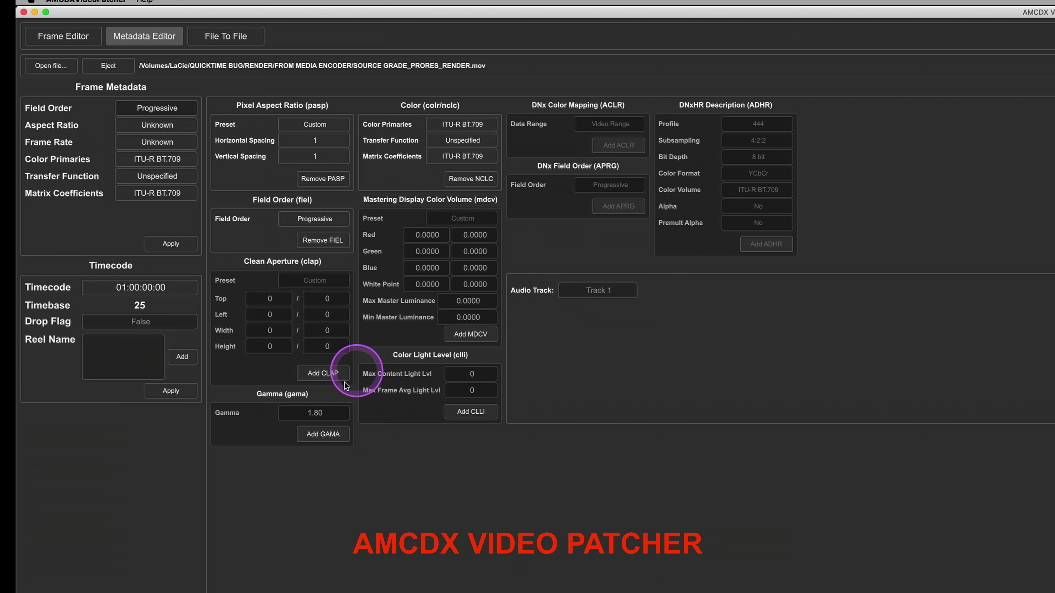
- Add a 2.40 gamma tag, apply it to the file, and play PREMIERE VIDEO
{"action": "left_click", "coordinate": [320, 435]}
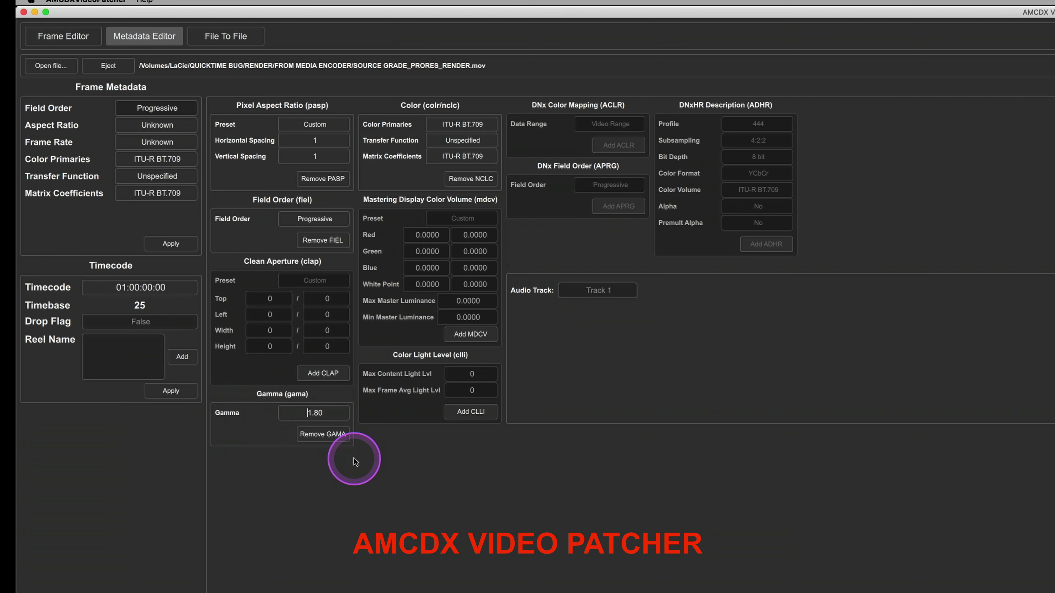
{"action": "type", "text": "2.40"}
{"action": "left_click", "coordinate": [1040, 583]}
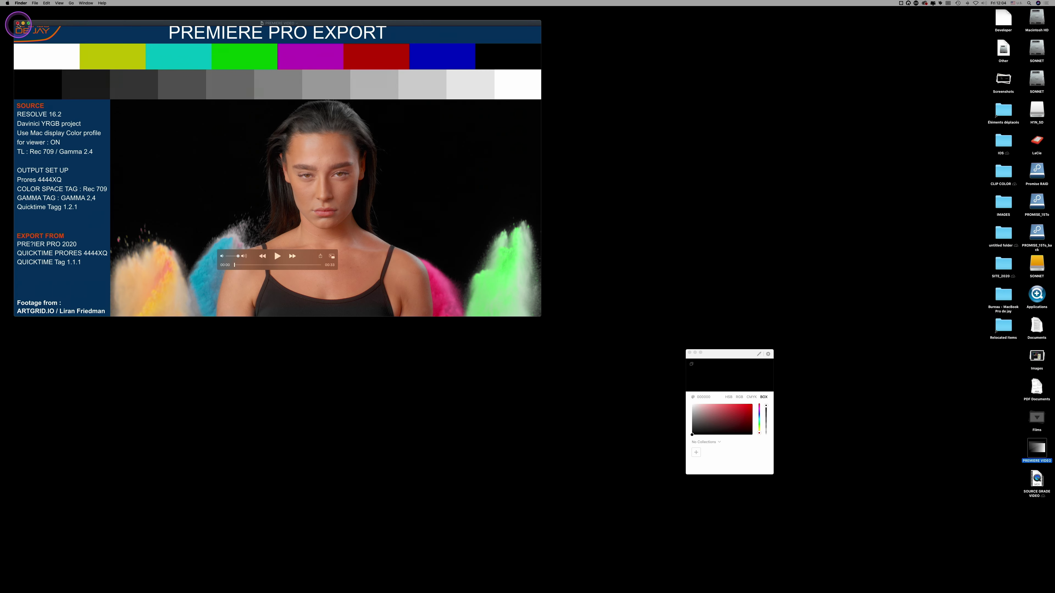
{"action": "left_click", "coordinate": [18, 25]}
{"action": "double_click", "coordinate": [1033, 456]}
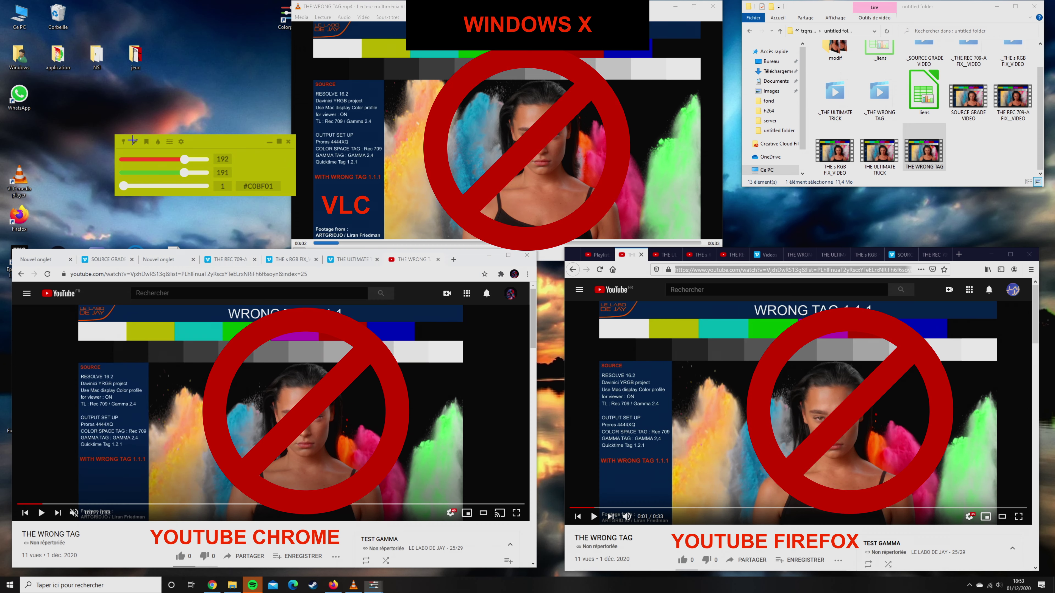
- Sample a colour from THE WRONG TAG video playing on Vimeo in Chrome
{"action": "left_click", "coordinate": [123, 142]}
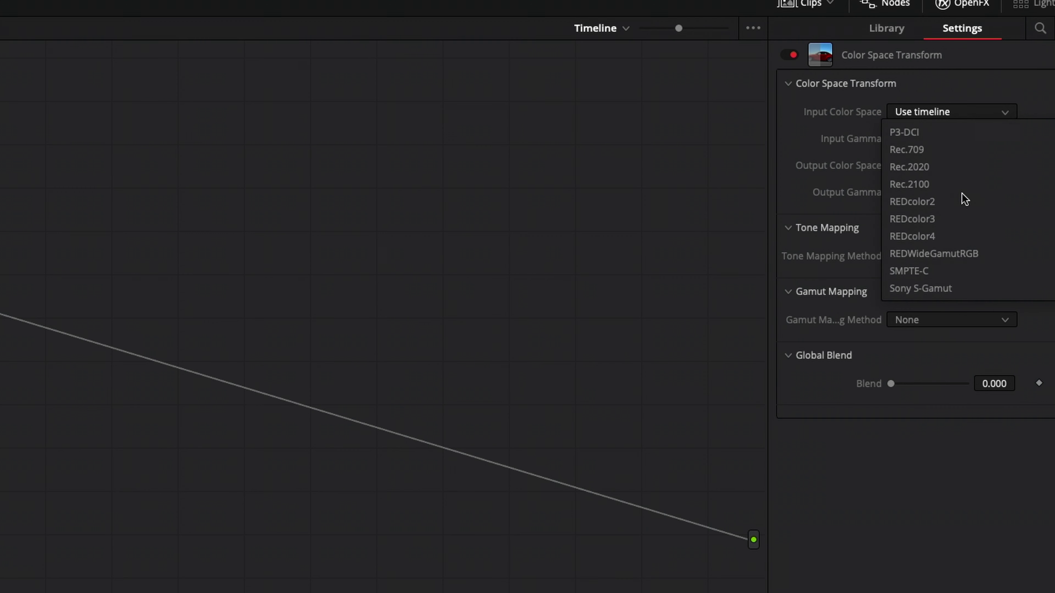
- Set the Color Space Transform input to Rec.709 / Gamma 2.4 and output colour space to Rec.709
{"action": "scroll", "coordinate": [962, 193], "scroll_direction": "up", "scroll_amount": 1}
{"action": "left_click", "coordinate": [910, 163]}
{"action": "left_click", "coordinate": [952, 138]}
{"action": "left_click", "coordinate": [914, 299]}
{"action": "left_click", "coordinate": [951, 166]}
{"action": "scroll", "coordinate": [946, 202], "scroll_direction": "down", "scroll_amount": 5}
{"action": "left_click", "coordinate": [945, 202]}
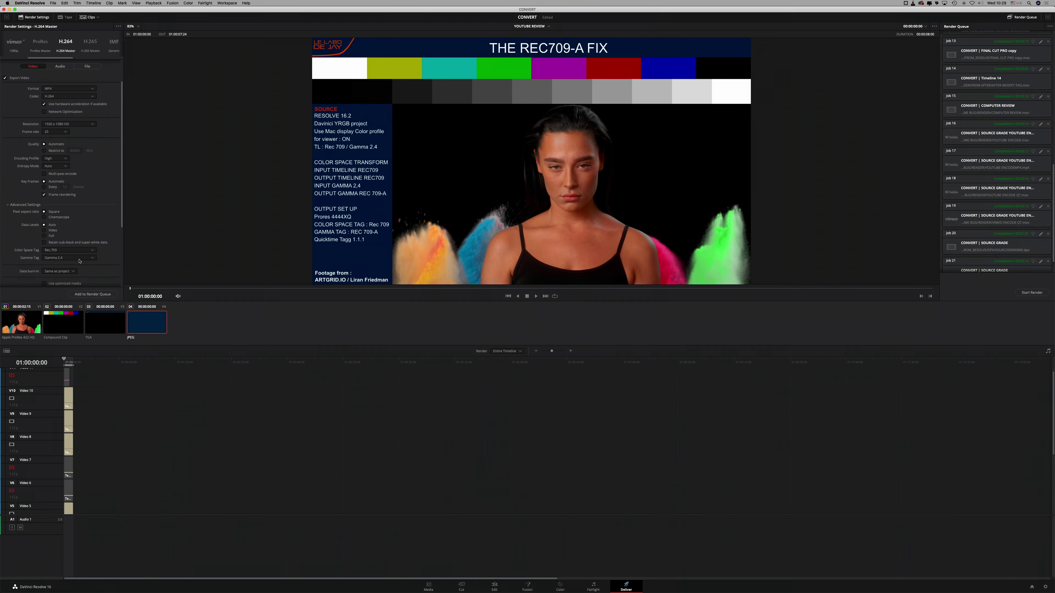
- Set the render's gamma tag to Rec.709-A on the Deliver page
{"action": "left_click", "coordinate": [79, 260]}
{"action": "scroll", "coordinate": [78, 264], "scroll_direction": "down", "scroll_amount": 3}
{"action": "left_click", "coordinate": [75, 272]}
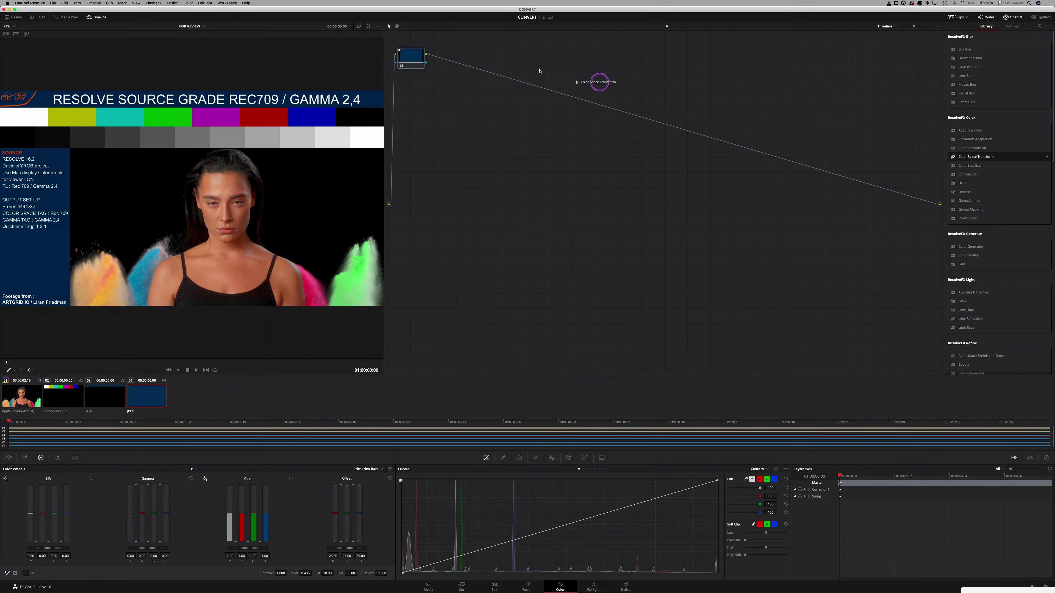
- Configure the Color Space Transform for Rec.709 Gamma 2.4 input and sRGB output gamma
{"action": "left_click", "coordinate": [412, 60]}
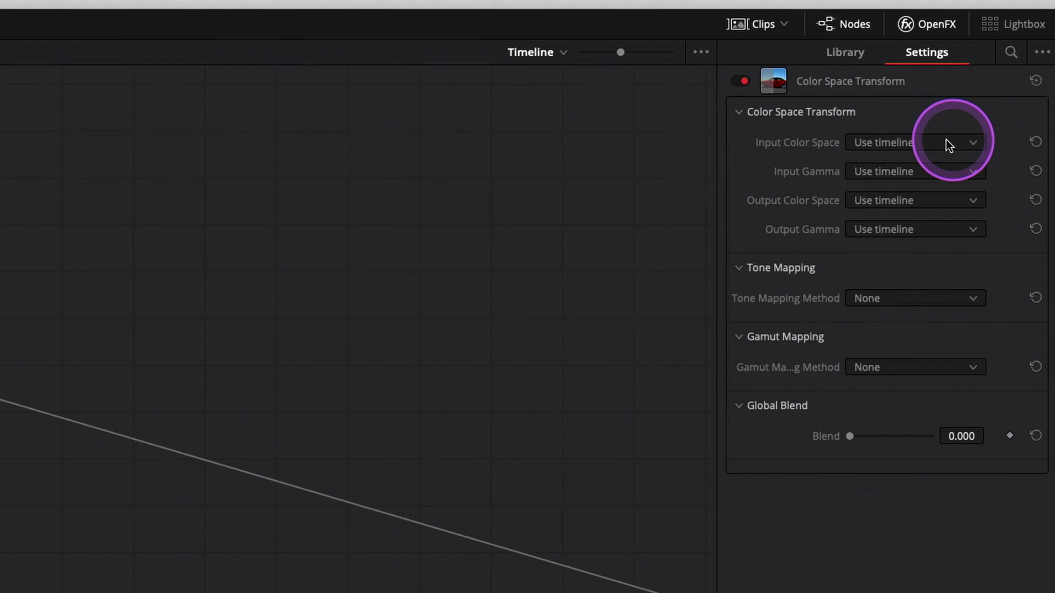
{"action": "left_click", "coordinate": [1019, 55]}
{"action": "scroll", "coordinate": [1024, 101], "scroll_direction": "down", "scroll_amount": 10}
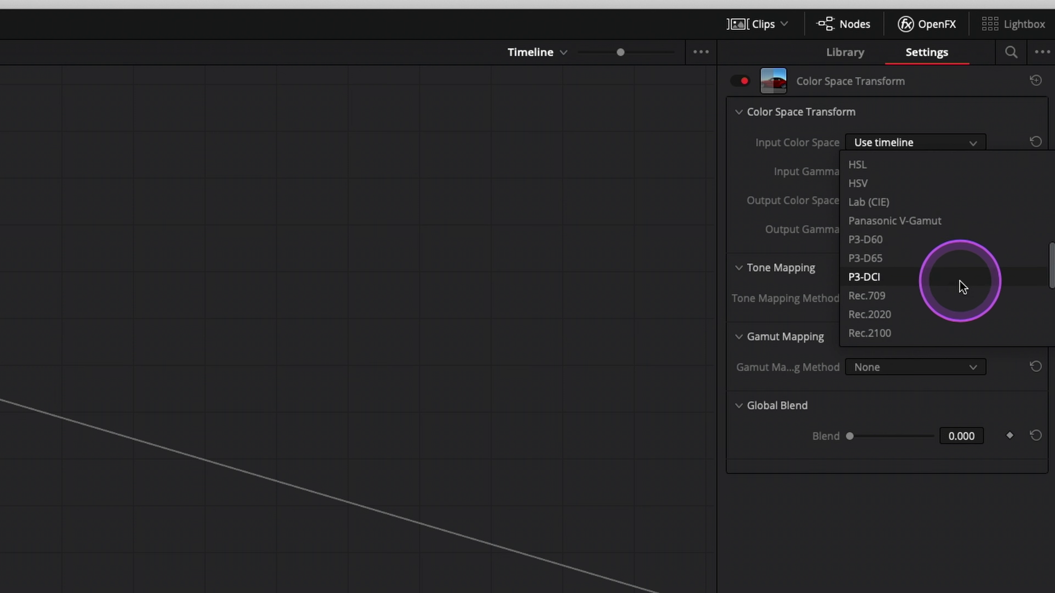
{"action": "left_click", "coordinate": [965, 295]}
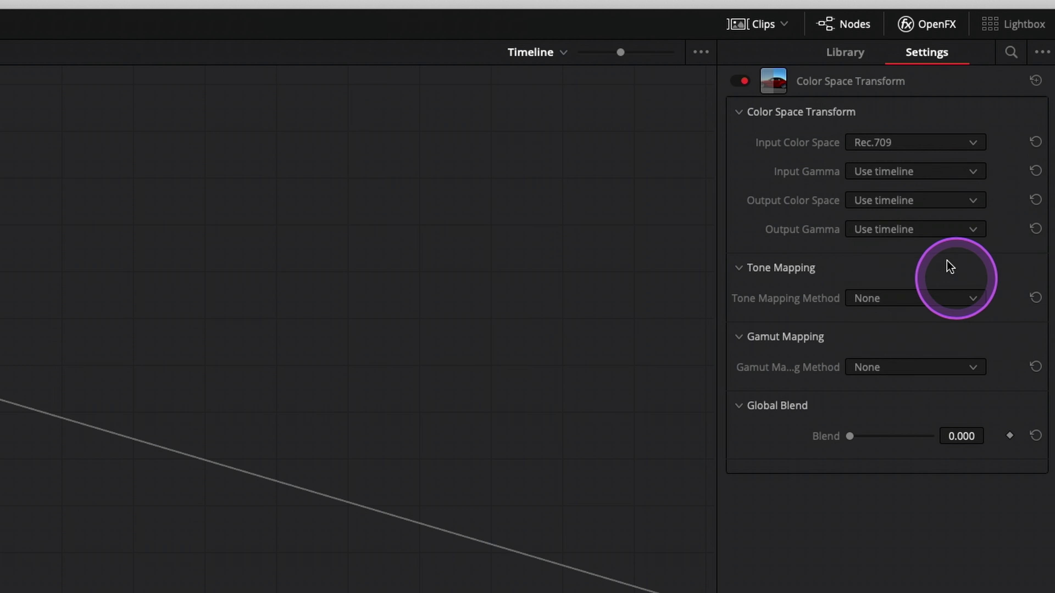
{"action": "left_click", "coordinate": [910, 232]}
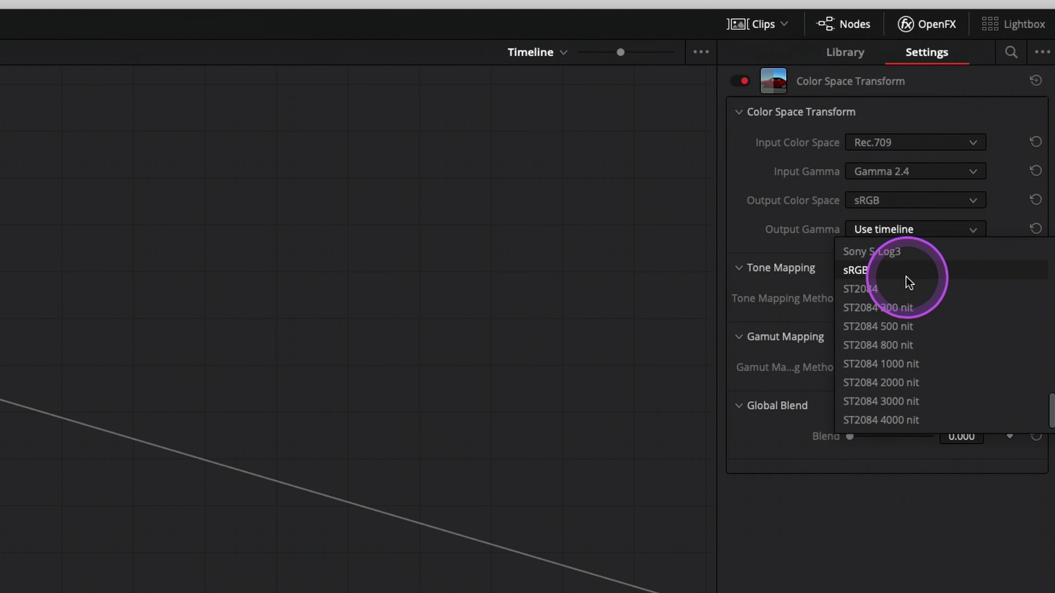
{"action": "left_click", "coordinate": [905, 274]}
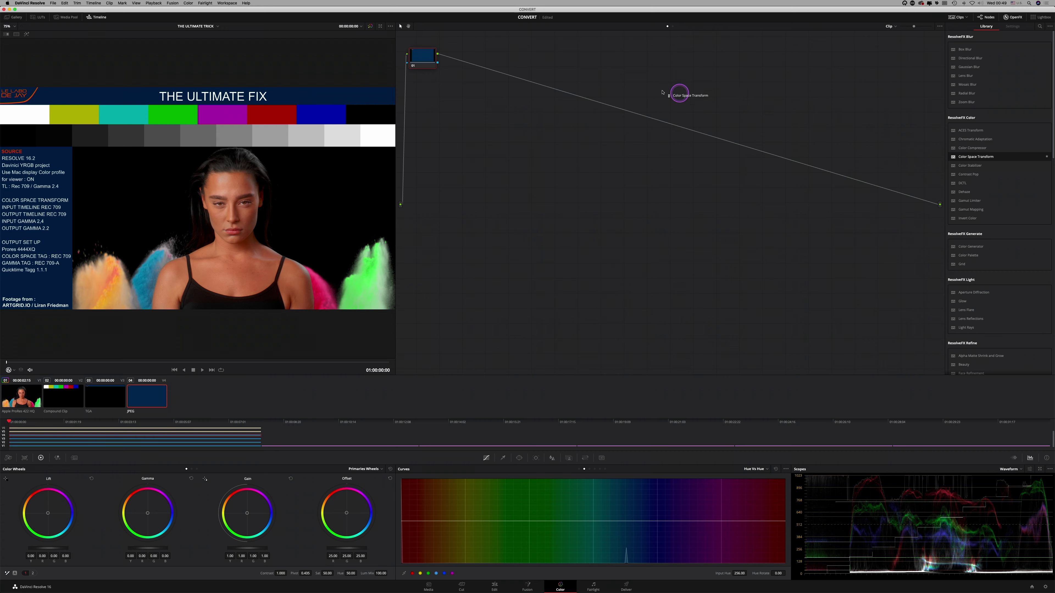
- Add a Gamma 2.4 to Gamma 2.2 Color Space Transform on node 01 and tag the render Rec.709-A
{"action": "left_click_drag", "start_coordinate": [662, 92], "coordinate": [423, 56]}
{"action": "left_click", "coordinate": [1009, 65]}
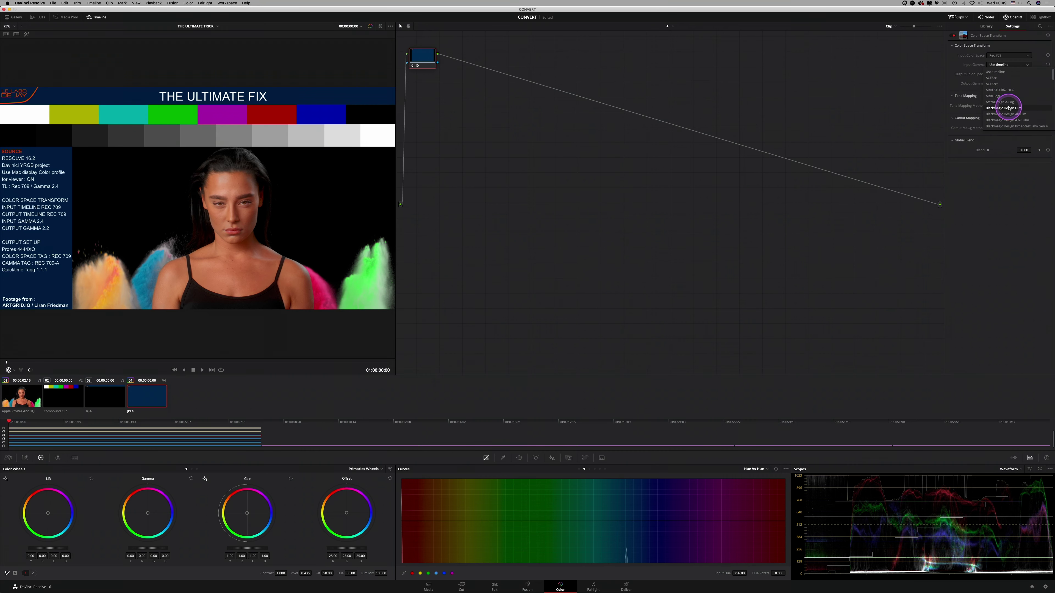
{"action": "scroll", "coordinate": [1009, 108], "scroll_direction": "down", "scroll_amount": 3}
{"action": "left_click", "coordinate": [1007, 104]}
{"action": "left_click", "coordinate": [1008, 83]}
{"action": "scroll", "coordinate": [1018, 115], "scroll_direction": "down", "scroll_amount": 3}
{"action": "left_click", "coordinate": [1014, 114]}
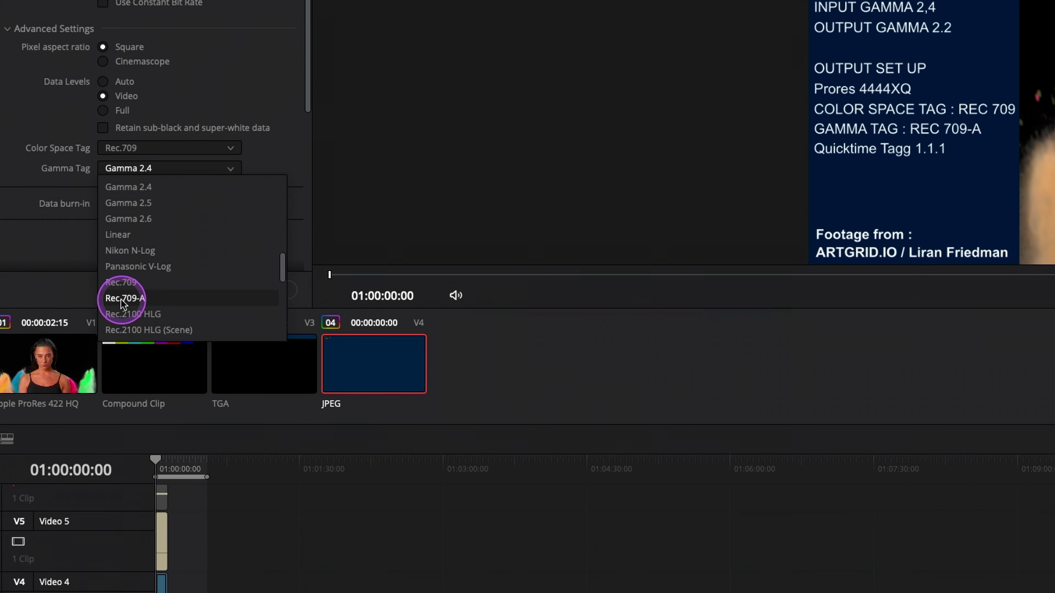
{"action": "left_click", "coordinate": [124, 300]}
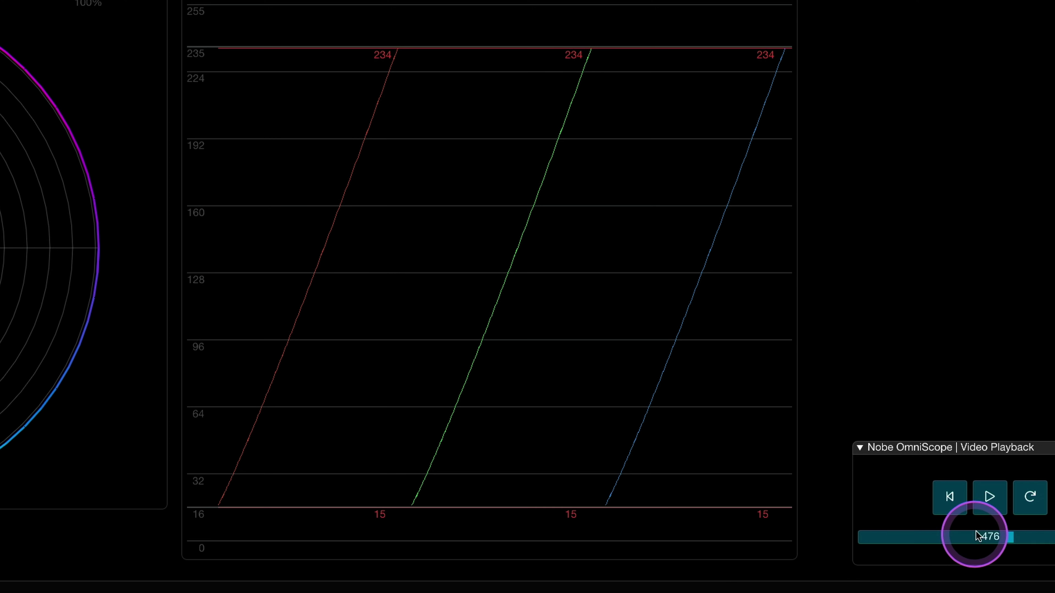
- Play the Ultimate Fix clip in Nobe OmniScope's Video Playback panel
{"action": "left_click", "coordinate": [999, 507]}
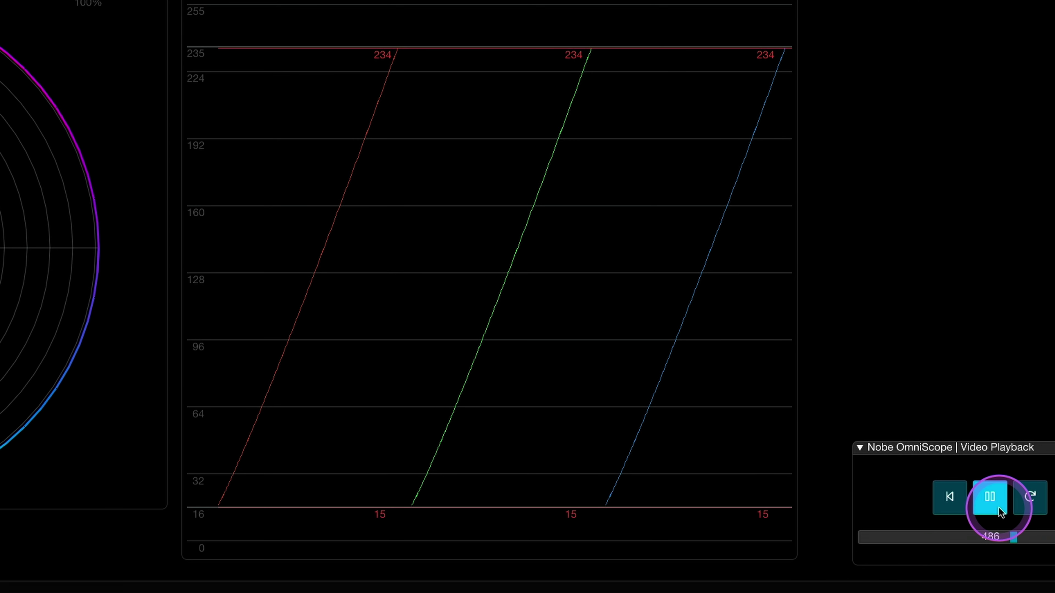